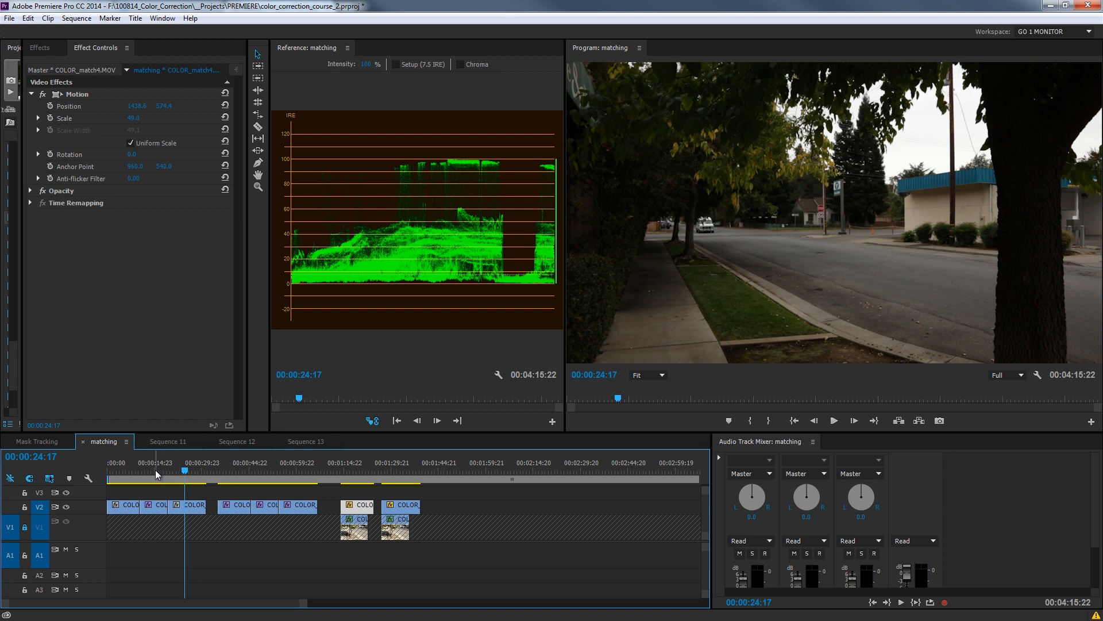
# Step: Step back and forth between the sunny street shot and the dark street shot to compare their waveforms
pyautogui.click(155, 470)
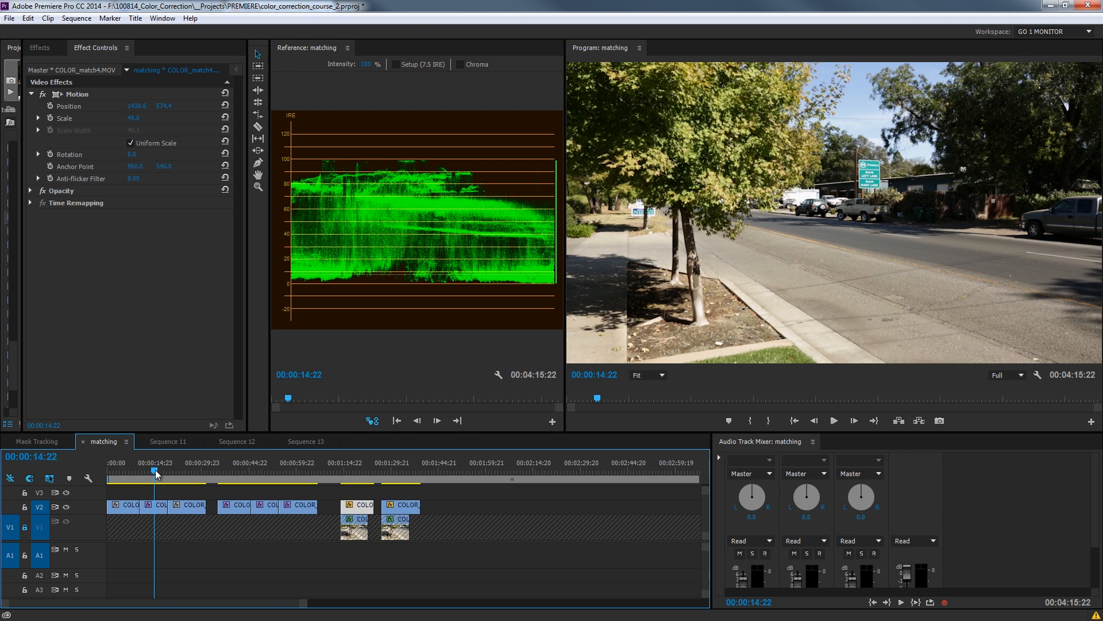
pyautogui.press('Down')
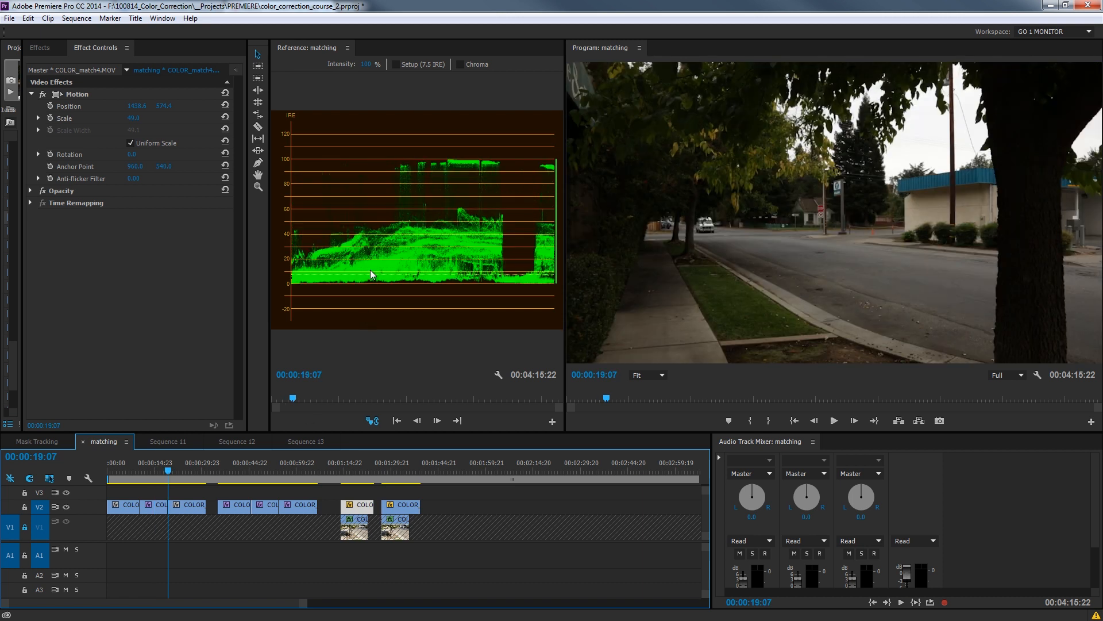
pyautogui.press('Up')
pyautogui.press('Down')
pyautogui.press('Up')
# Step: Go to the first side-by-side pair on the timeline and view it in the RGB Parade and Vectorscope
pyautogui.click(350, 471)
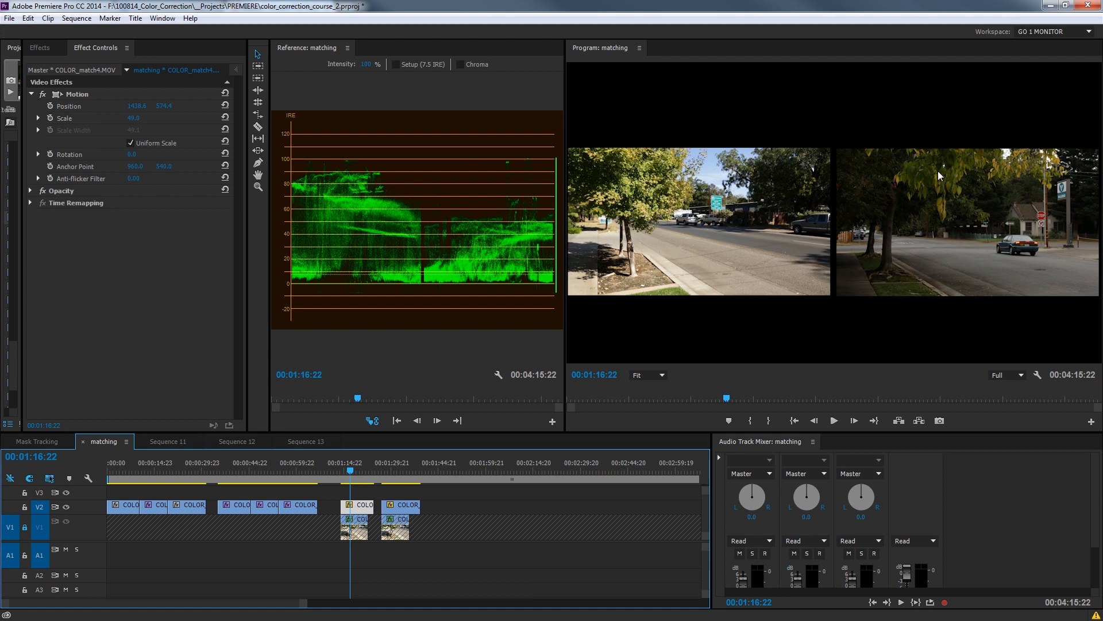
pyautogui.moveTo(350, 471); pyautogui.dragTo(341, 472)
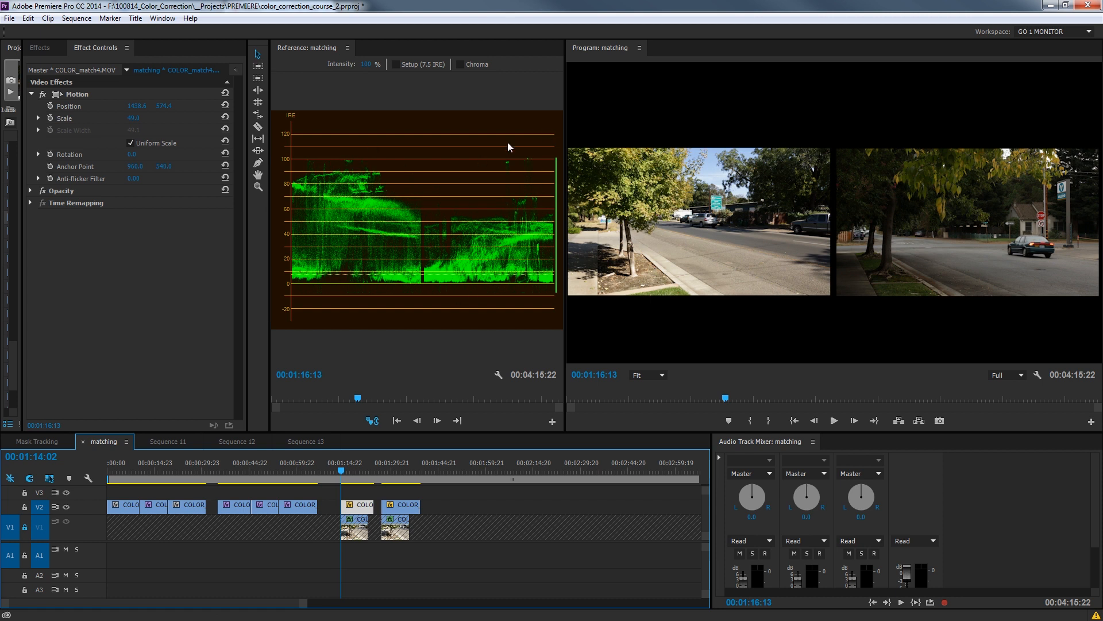
pyautogui.click(499, 375)
pyautogui.click(532, 190)
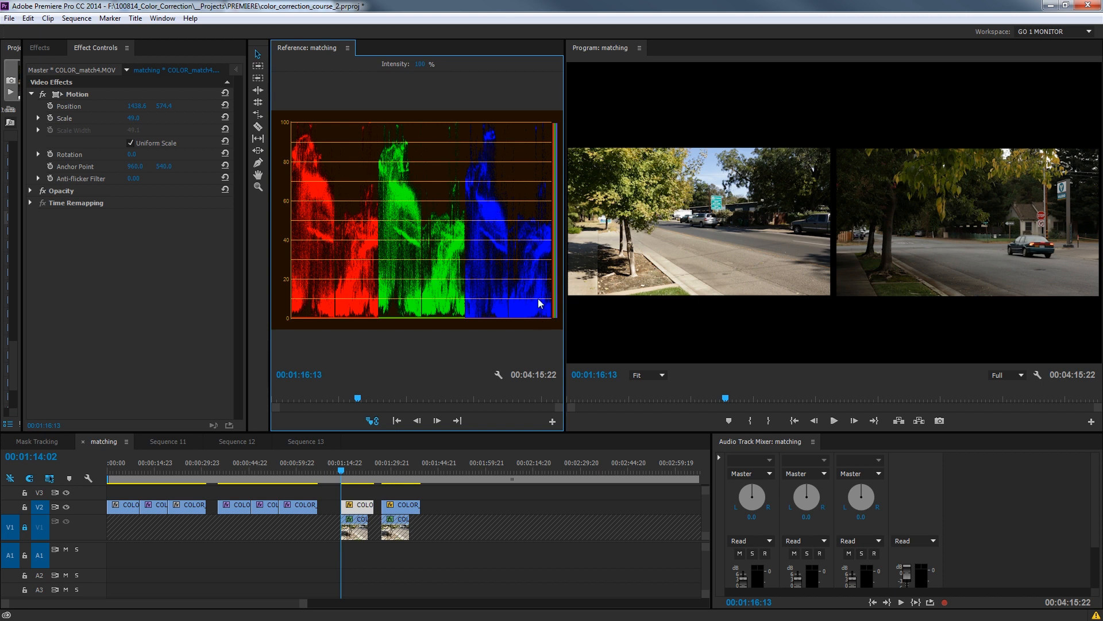
pyautogui.click(498, 376)
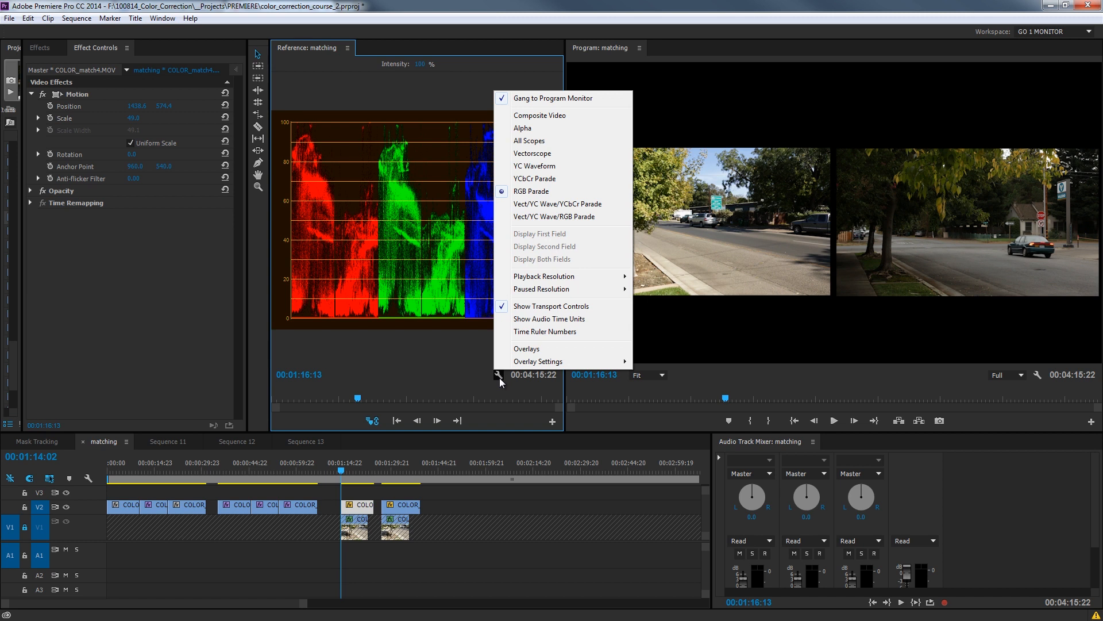
pyautogui.click(523, 153)
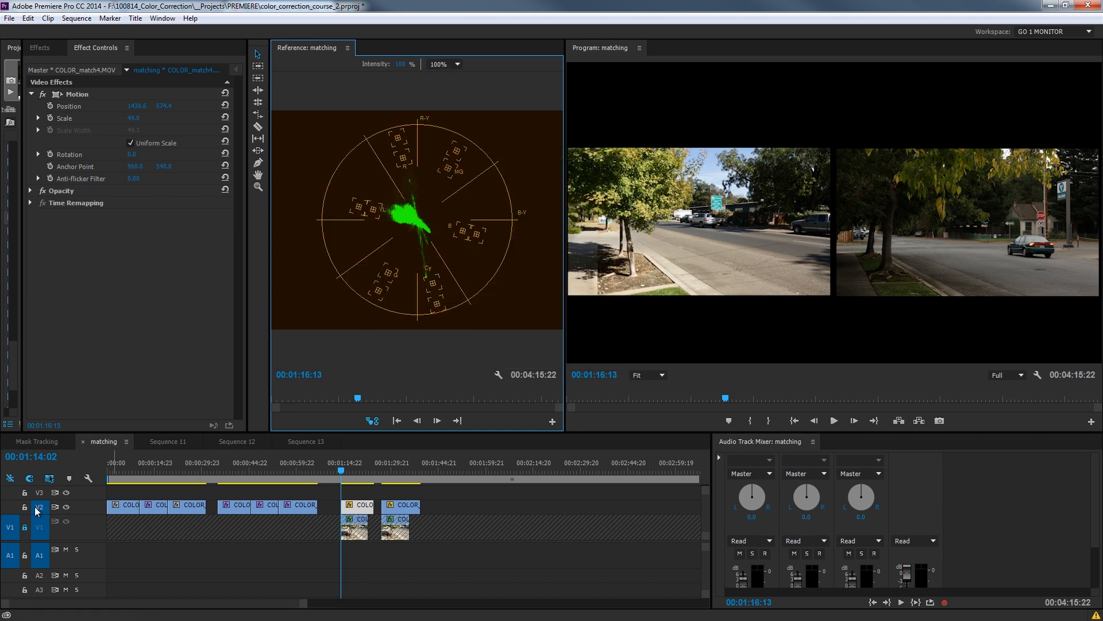
# Step: Toggle the visibility of V2 and the temporarily unlocked V1 to check which shot sits on each track, then relock V1
pyautogui.click(66, 507)
pyautogui.click(67, 506)
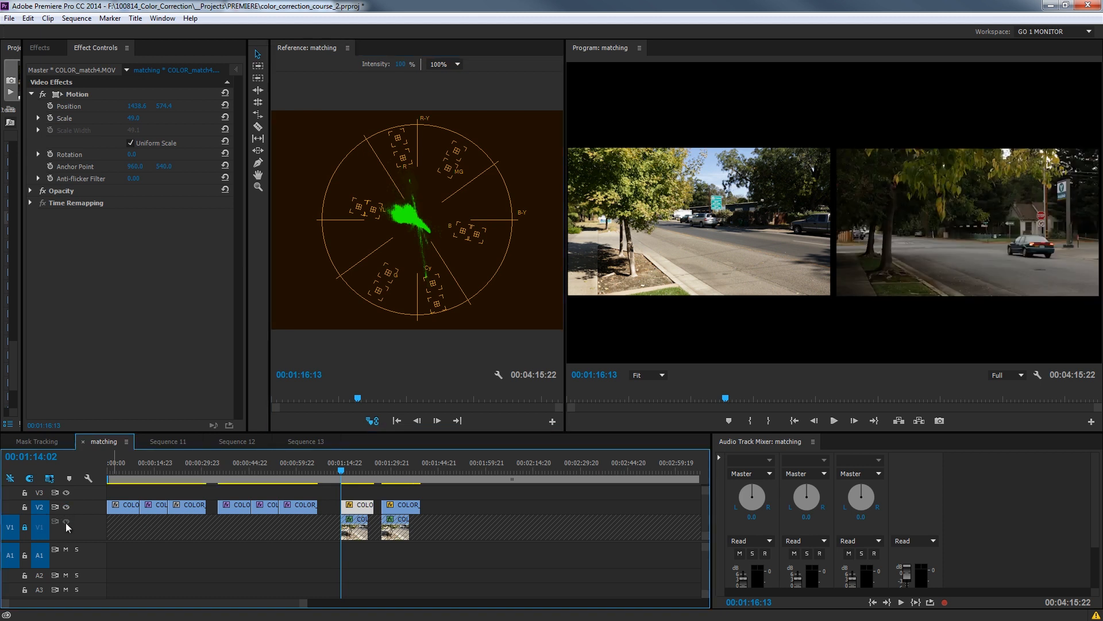
pyautogui.click(24, 528)
pyautogui.click(66, 521)
pyautogui.click(65, 522)
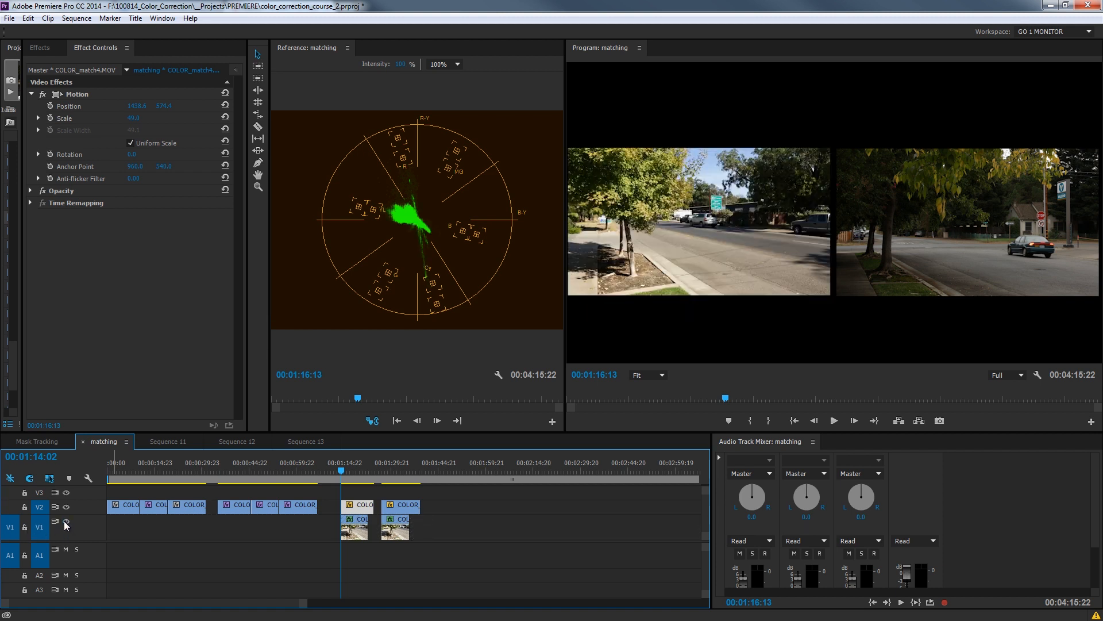
pyautogui.click(25, 527)
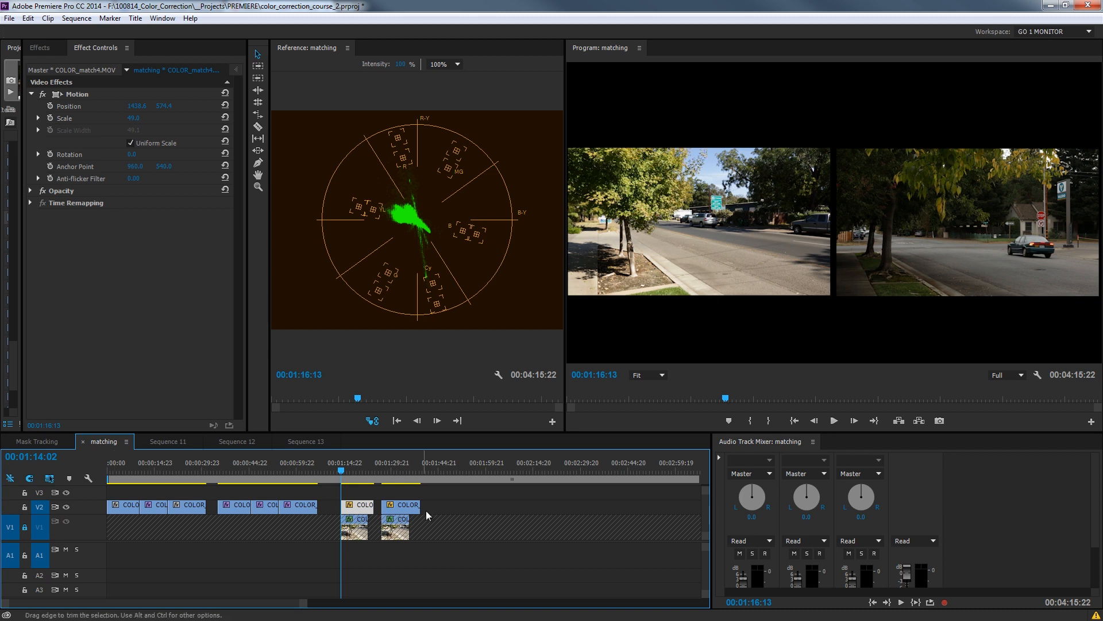
# Step: Move the playhead to 00:01:17:07 and switch the reference scope to YC Waveform
pyautogui.moveTo(356, 464); pyautogui.dragTo(351, 466)
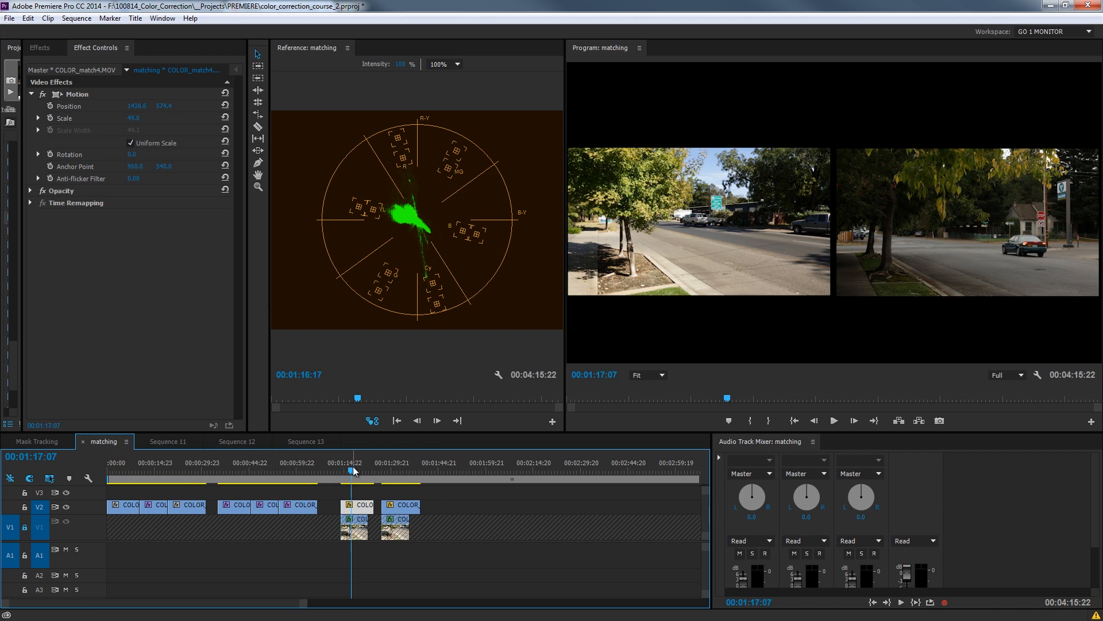
pyautogui.click(498, 377)
pyautogui.click(525, 167)
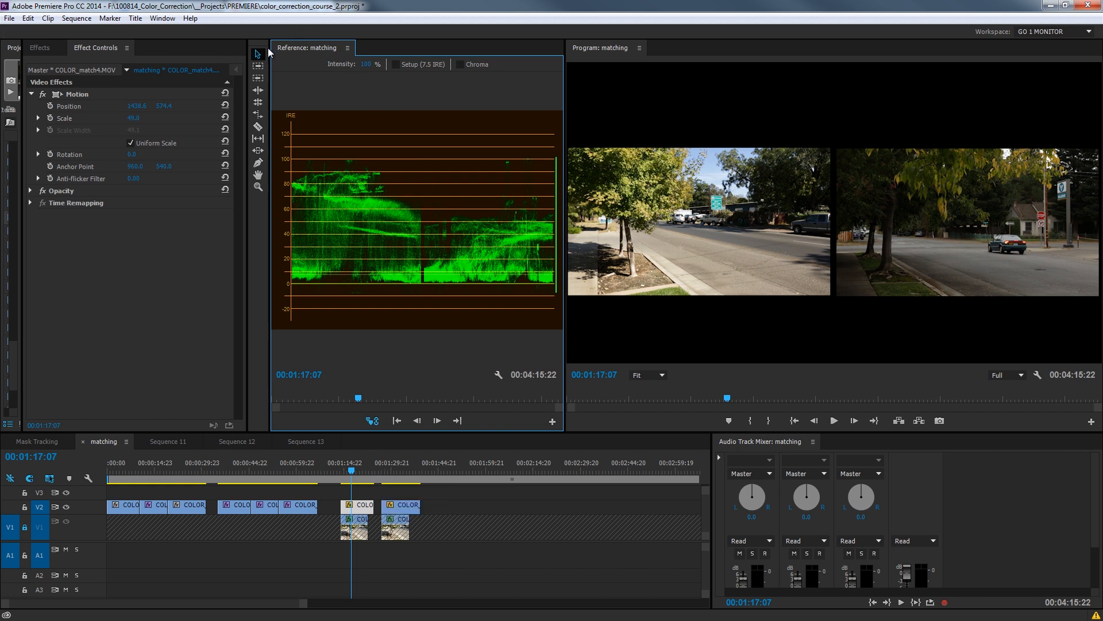
# Step: Apply RGB Color Corrector to the V2 clip of the first side-by-side pair and show its settings
pyautogui.click(43, 50)
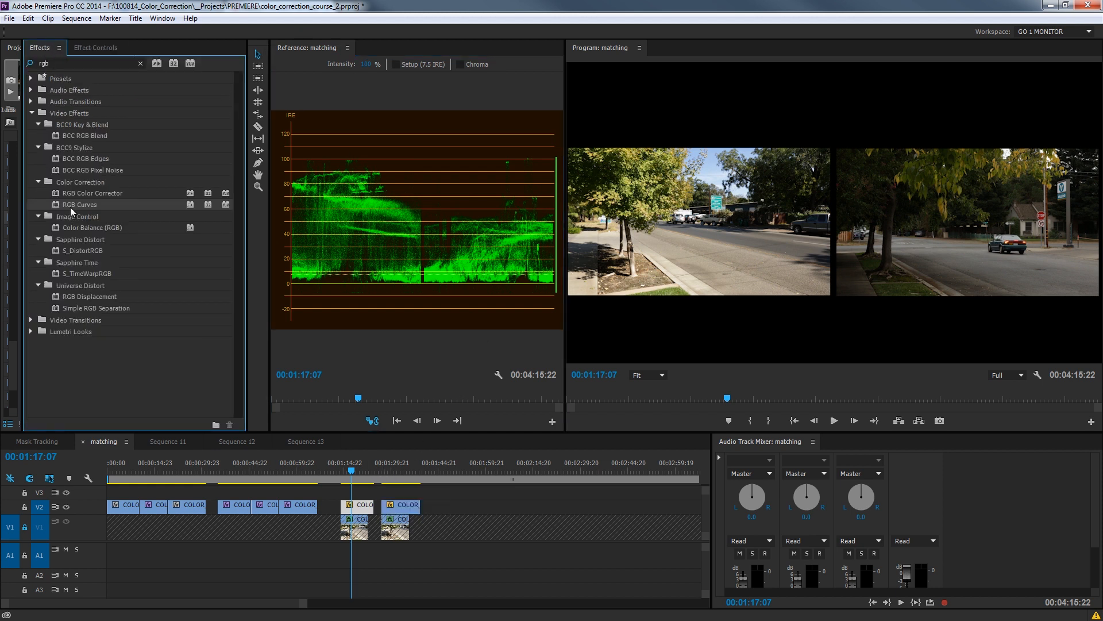
pyautogui.moveTo(77, 194); pyautogui.dragTo(356, 509)
pyautogui.click(101, 47)
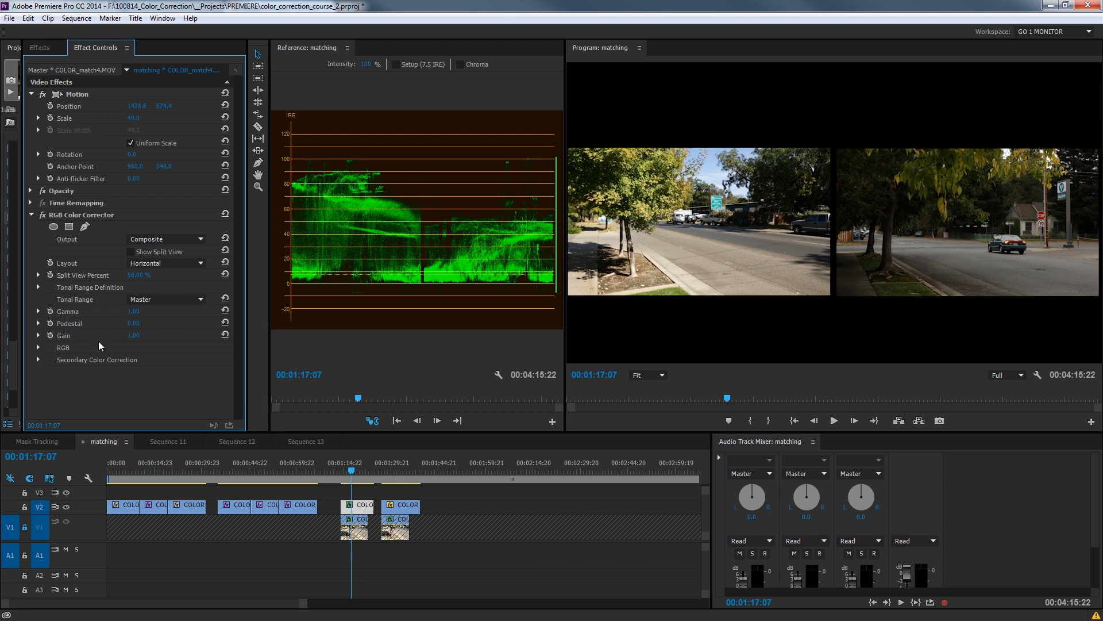
# Step: Lower the RGB Color Corrector's Pedestal to -0.01 and raise its Gain to about 1.8
pyautogui.click(38, 323)
pyautogui.moveTo(130, 346); pyautogui.dragTo(130, 347)
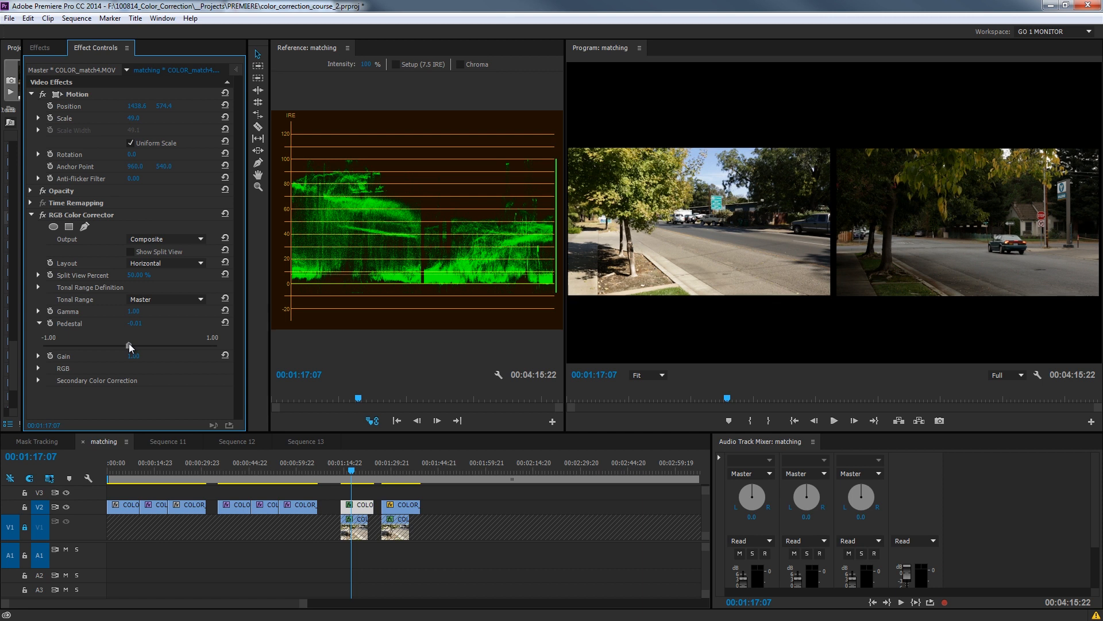
pyautogui.click(38, 355)
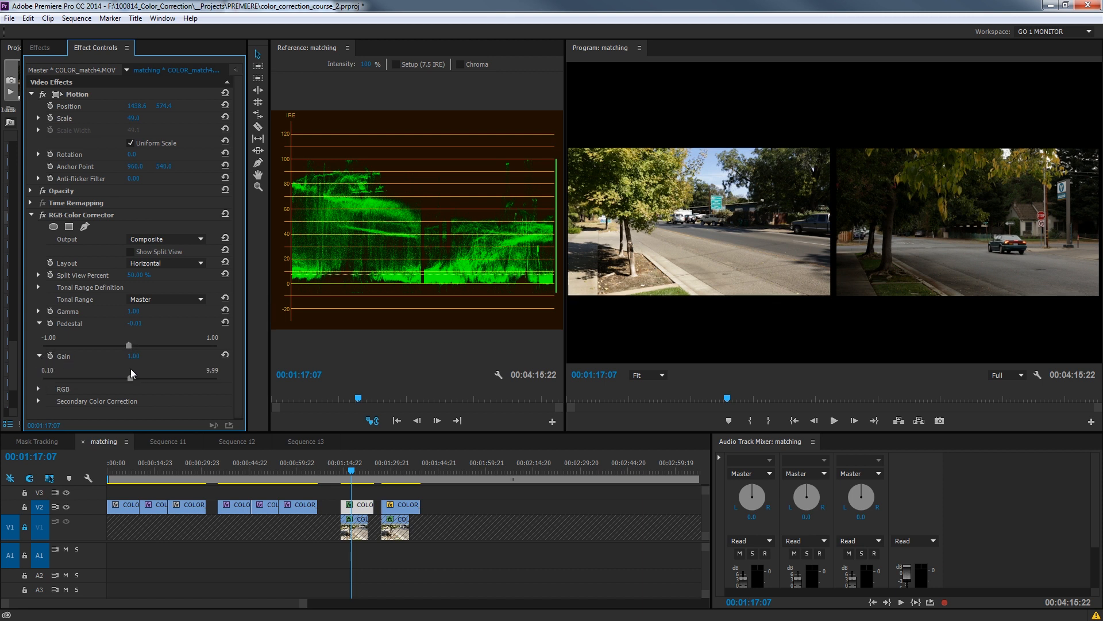
pyautogui.moveTo(130, 377); pyautogui.dragTo(136, 378)
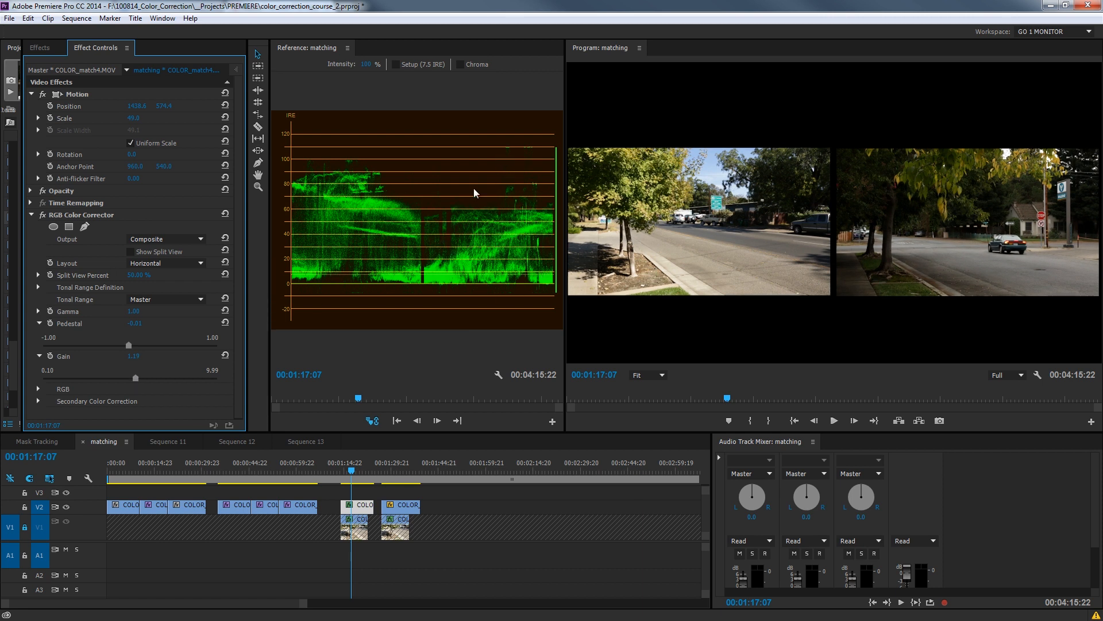
pyautogui.moveTo(132, 377); pyautogui.dragTo(132, 377)
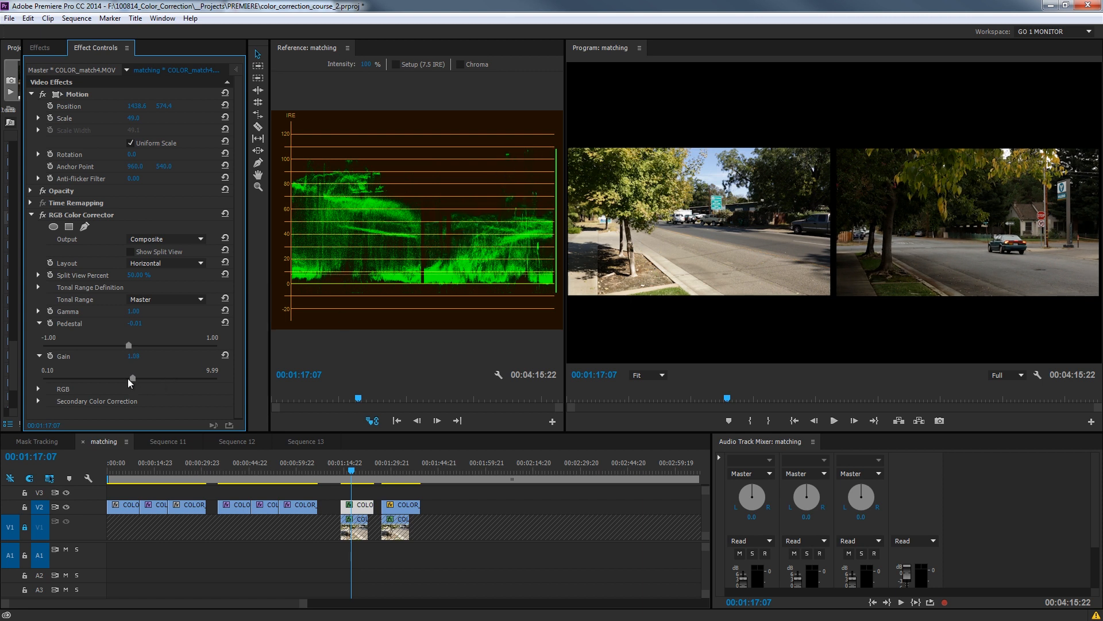
pyautogui.moveTo(131, 379); pyautogui.dragTo(140, 378)
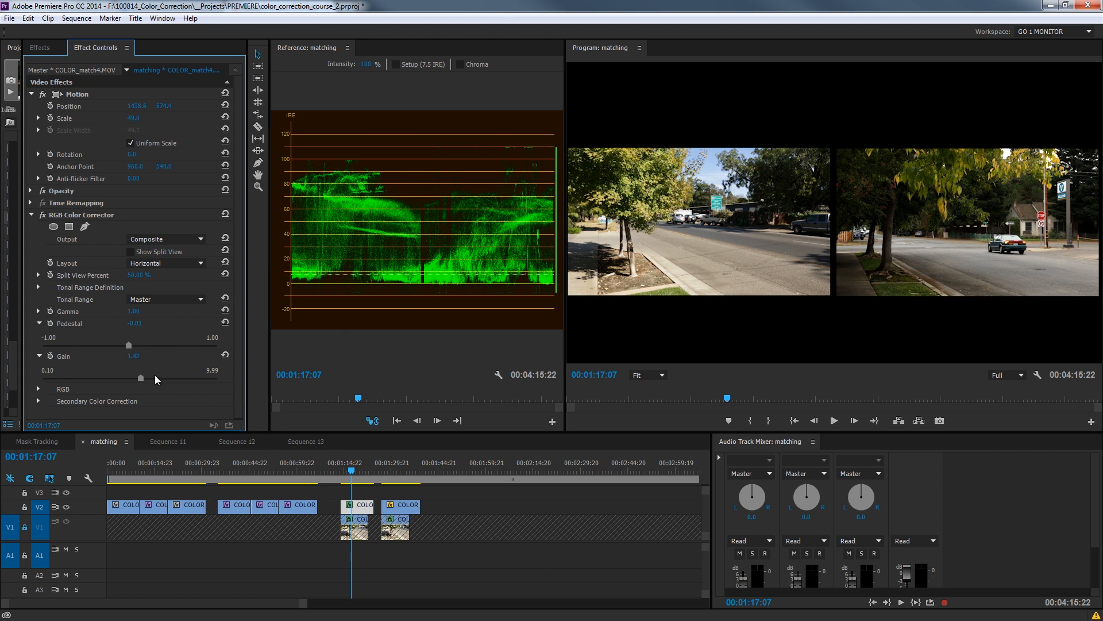
pyautogui.moveTo(140, 378); pyautogui.dragTo(142, 378)
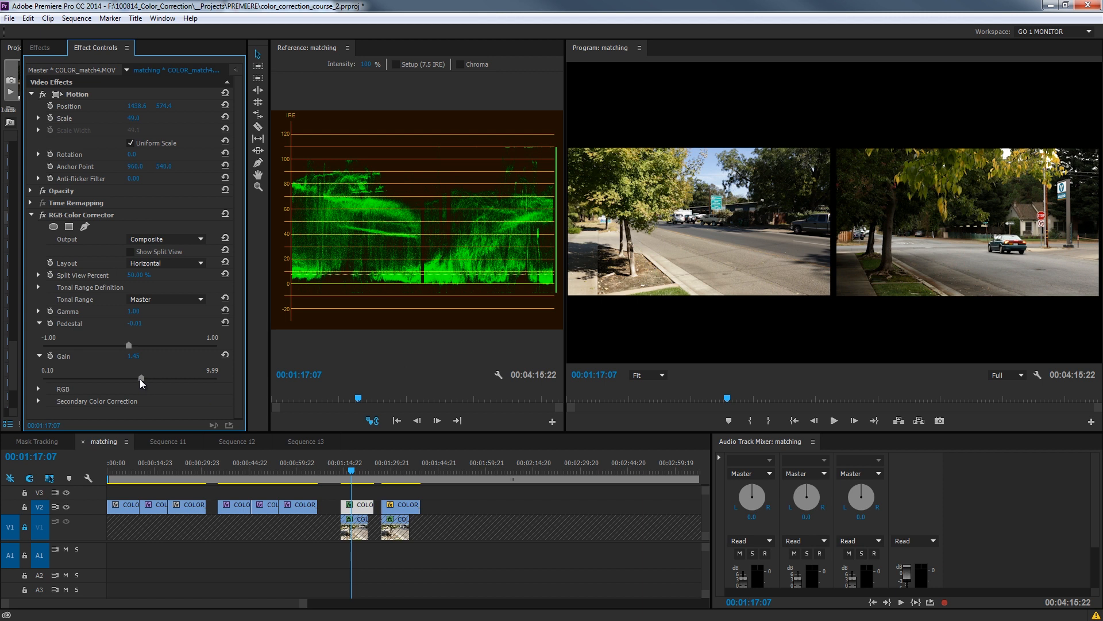
pyautogui.moveTo(140, 378); pyautogui.dragTo(148, 378)
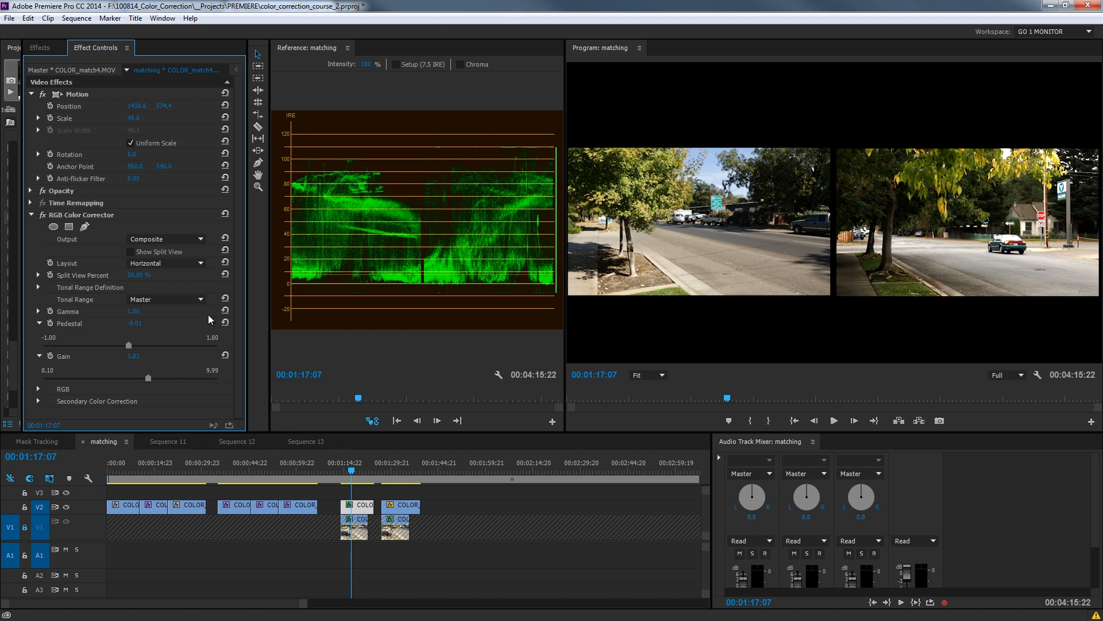
# Step: Raise the RGB Color Corrector's Gamma to 1.42 and lower its Pedestal to -0.04
pyautogui.click(38, 311)
pyautogui.moveTo(130, 338); pyautogui.dragTo(141, 338)
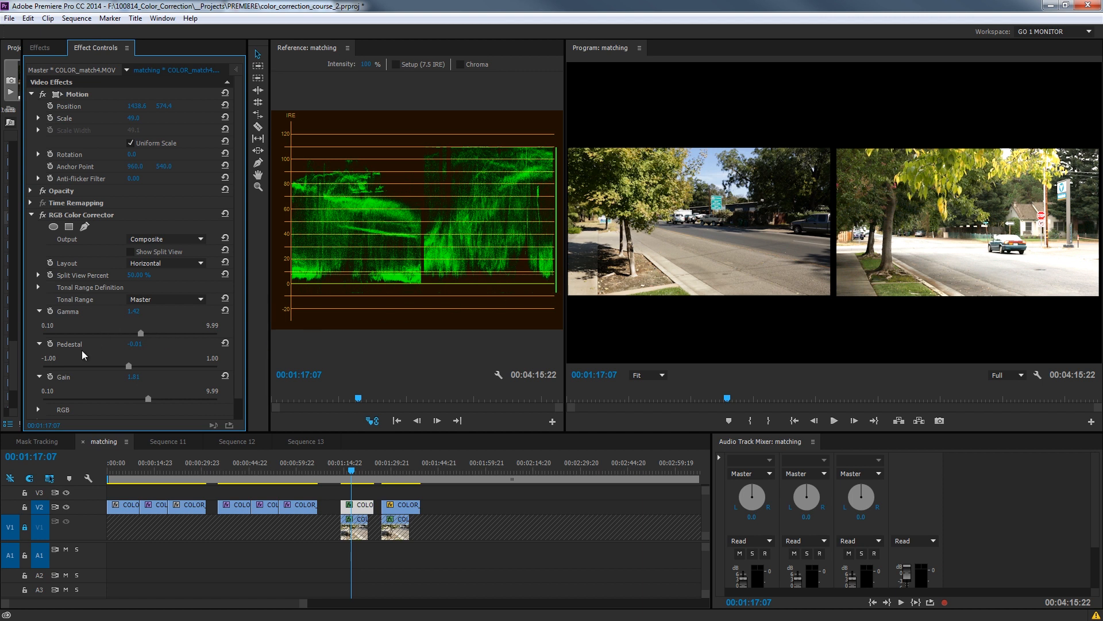
pyautogui.moveTo(133, 367); pyautogui.dragTo(126, 366)
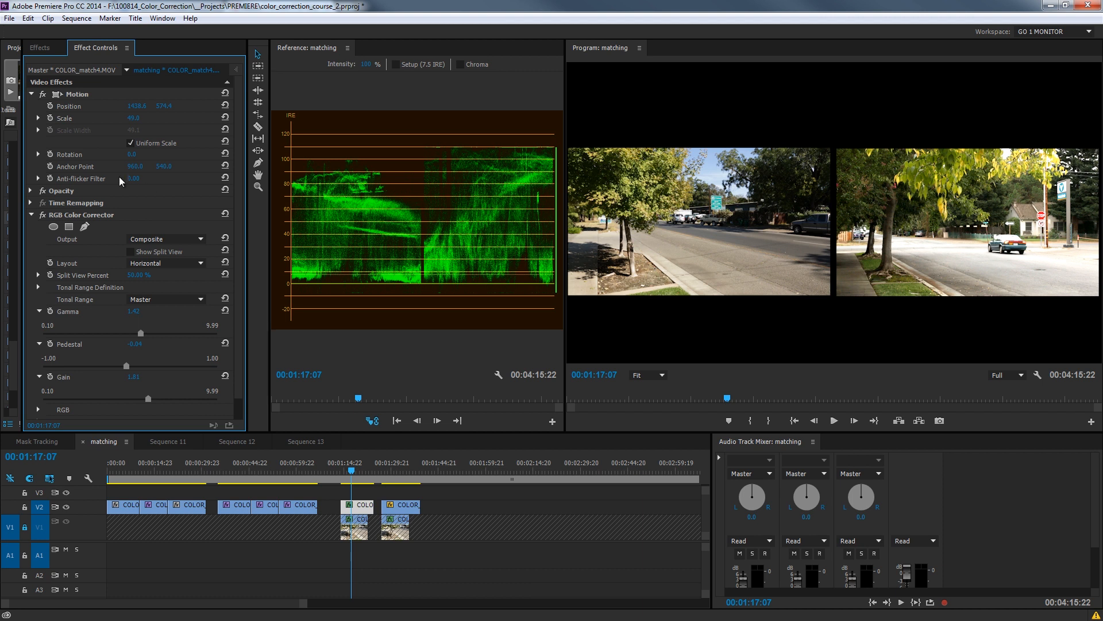
# Step: Collapse the RGB Color Corrector settings and apply RGB Curves to the same V2 clip
pyautogui.click(32, 215)
pyautogui.click(44, 50)
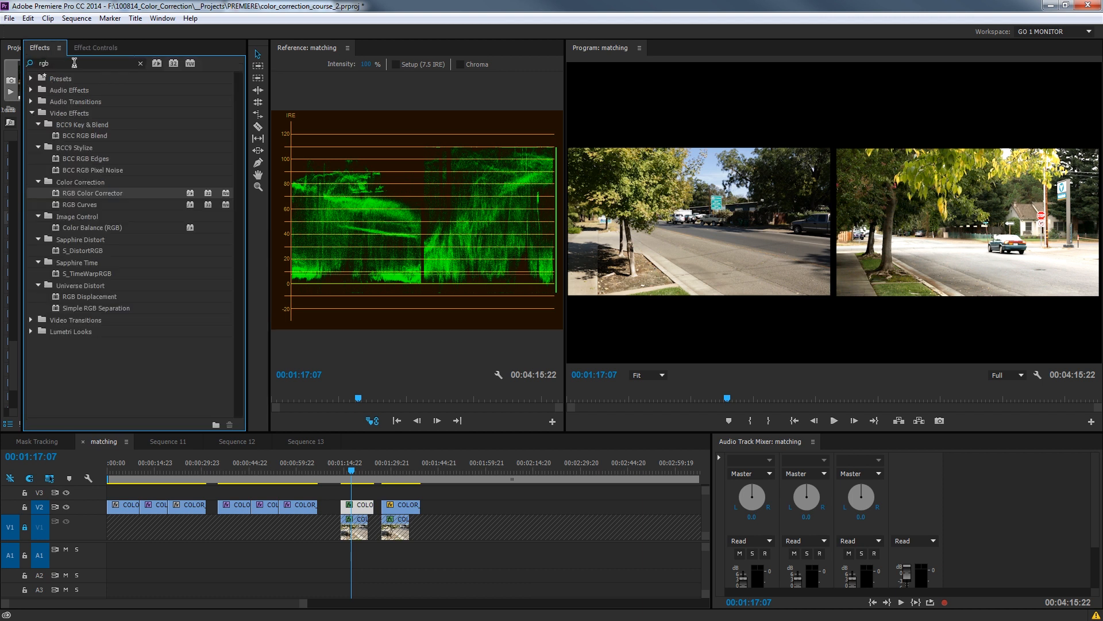
pyautogui.moveTo(74, 63); pyautogui.dragTo(22, 65)
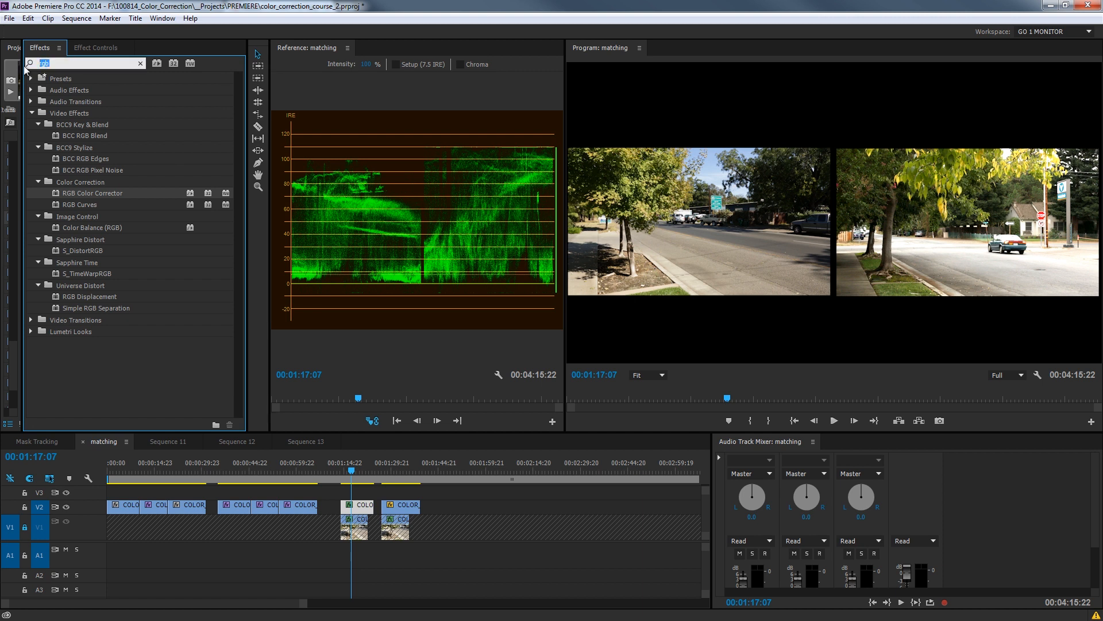
pyautogui.moveTo(89, 203); pyautogui.dragTo(362, 505)
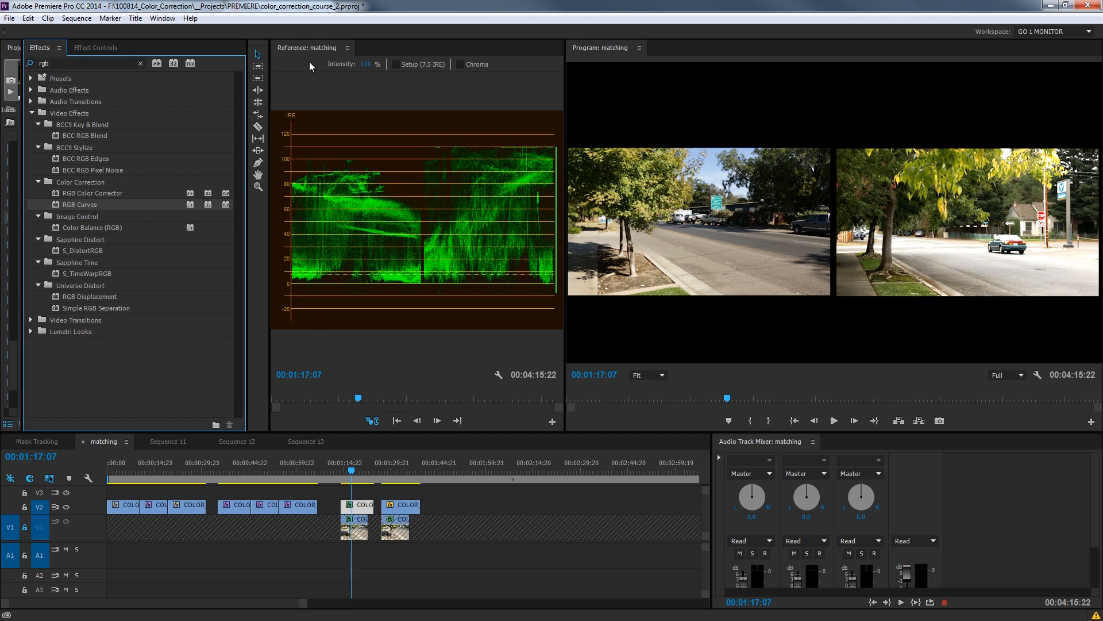
pyautogui.click(95, 47)
pyautogui.click(72, 229)
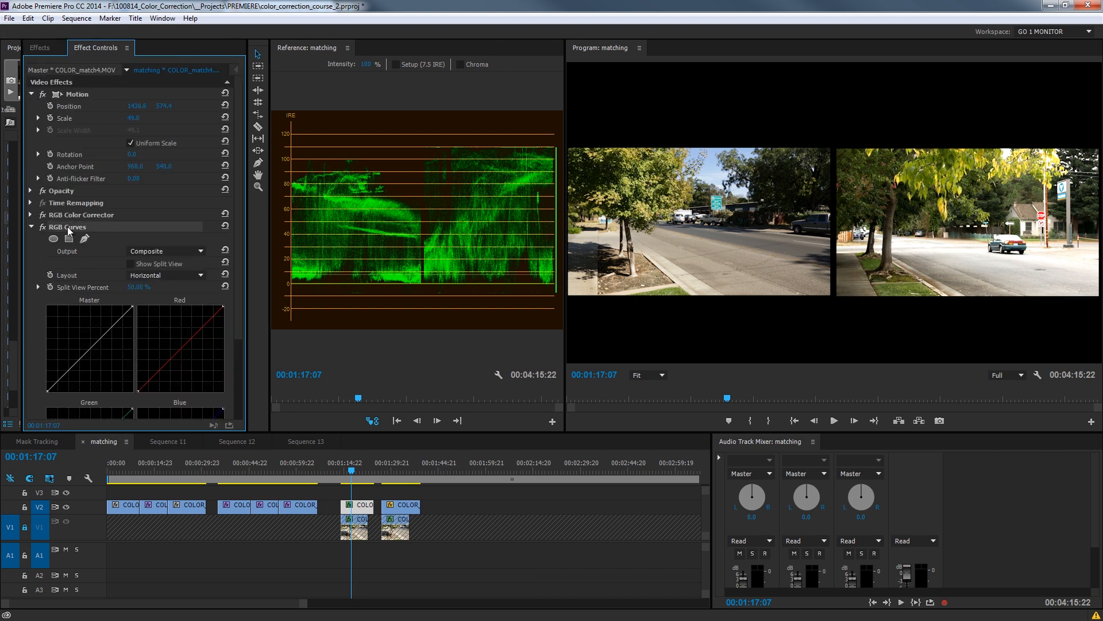
# Step: Add a four-point mask to RGB Curves, stretch its corners beyond the clip except along the left-hand tree area, and feather it widely
pyautogui.click(69, 239)
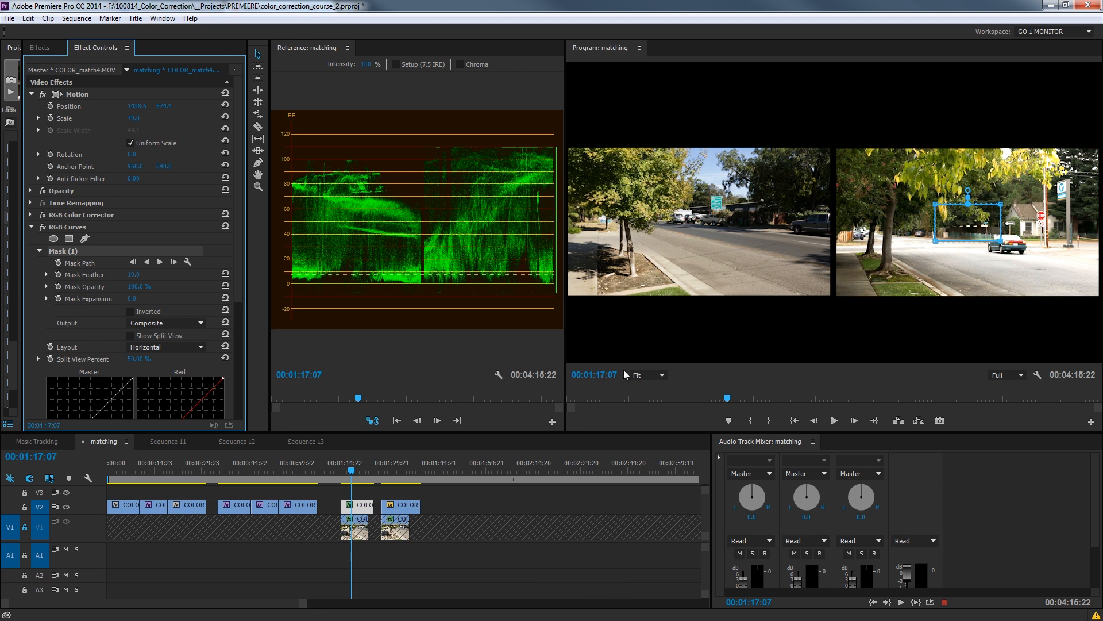
pyautogui.click(648, 375)
pyautogui.click(656, 418)
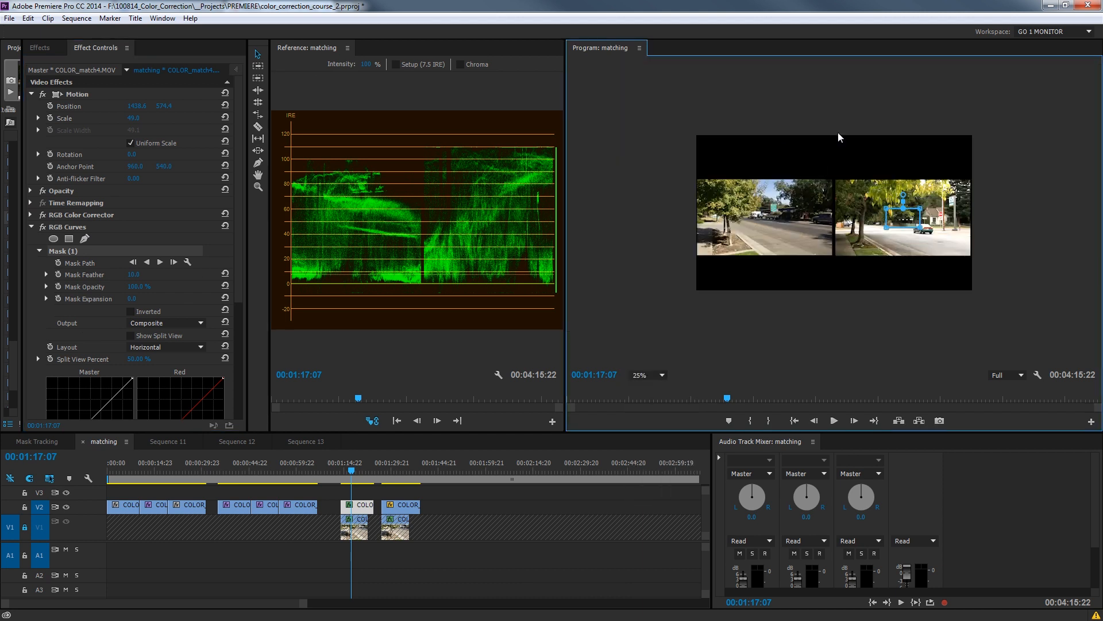
pyautogui.moveTo(921, 209); pyautogui.dragTo(987, 166)
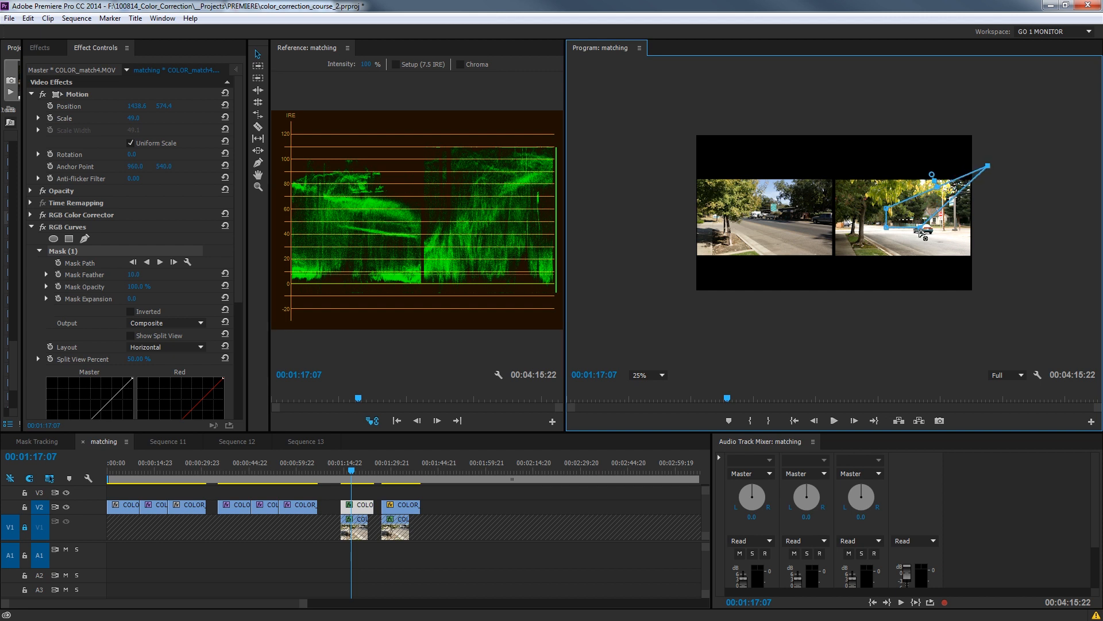
pyautogui.moveTo(927, 228); pyautogui.dragTo(978, 264)
pyautogui.moveTo(887, 209); pyautogui.dragTo(866, 165)
pyautogui.moveTo(886, 228); pyautogui.dragTo(875, 274)
pyautogui.moveTo(927, 153); pyautogui.dragTo(928, 138)
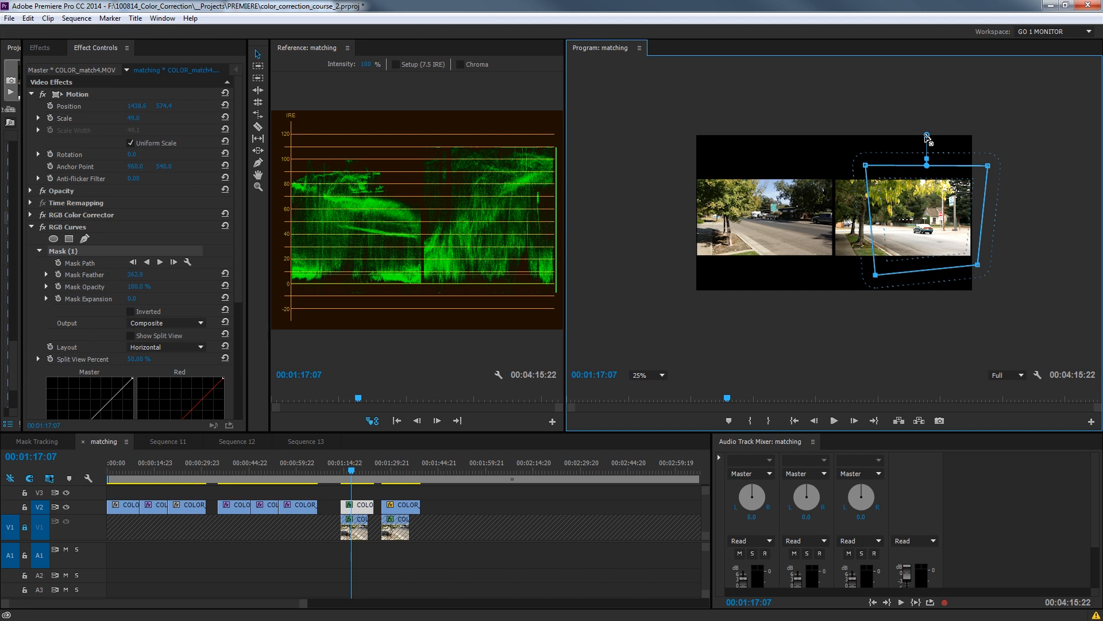
# Step: Pull down the highlight end of the RGB Curves Master curve and toggle the effect to compare before and after
pyautogui.click(241, 278)
pyautogui.scroll(-4, 242, 278)
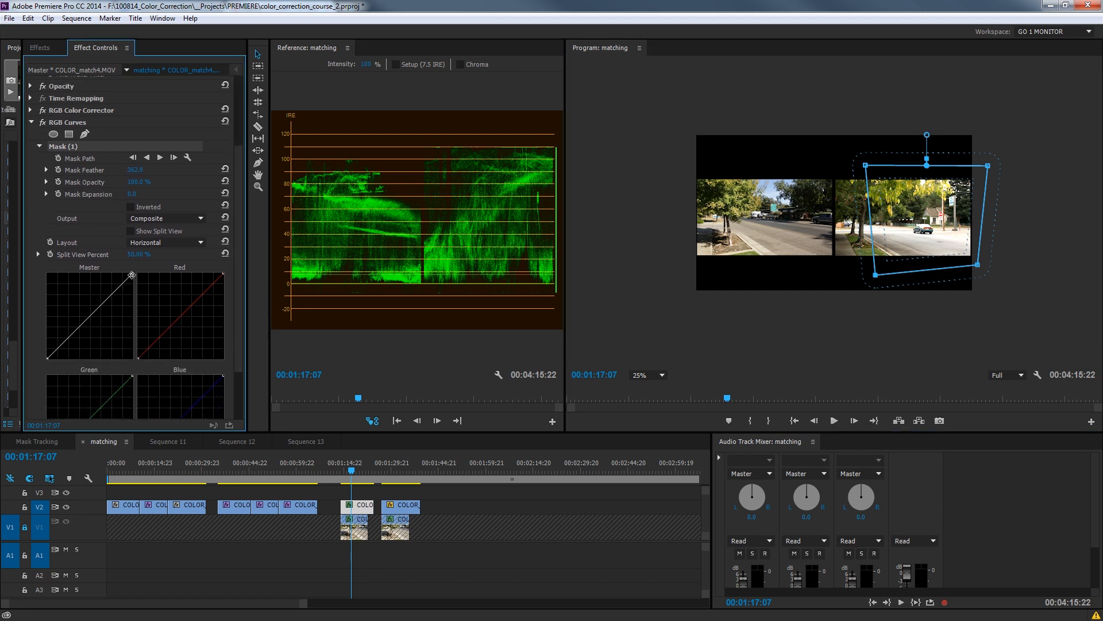
pyautogui.moveTo(133, 275); pyautogui.dragTo(143, 288)
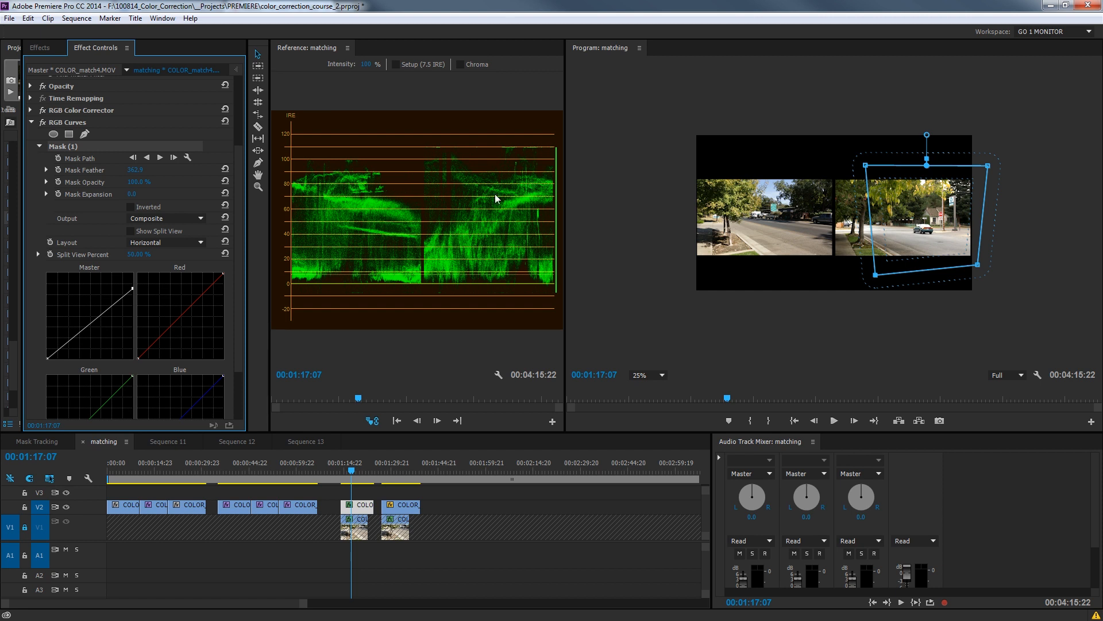
pyautogui.click(42, 123)
pyautogui.click(41, 122)
# Step: Fit the program view and deselect the clip to examine the two shots without the mask outline
pyautogui.click(648, 375)
pyautogui.click(649, 391)
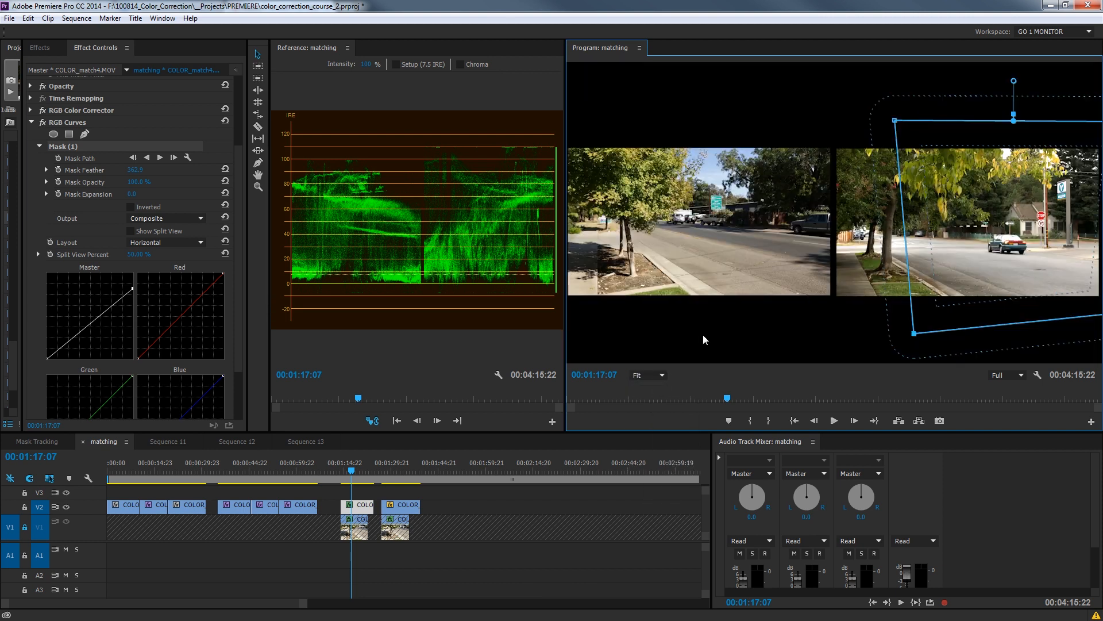
pyautogui.click(448, 512)
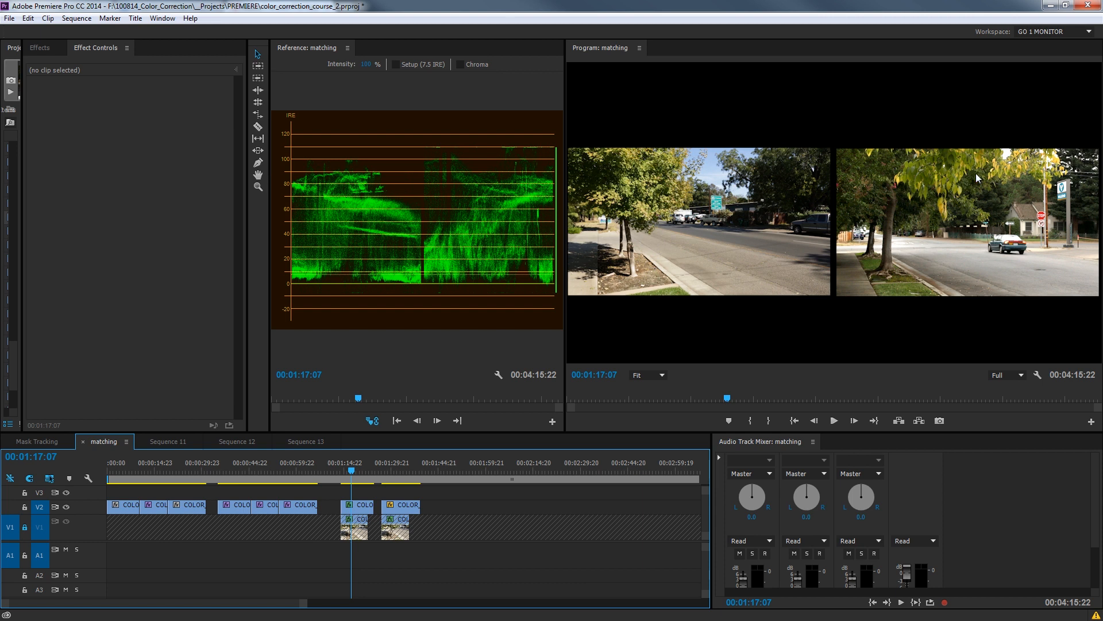
# Step: Apply a second RGB Curves effect to the V2 clip at the playhead and collapse the first RGB Curves settings
pyautogui.click(42, 48)
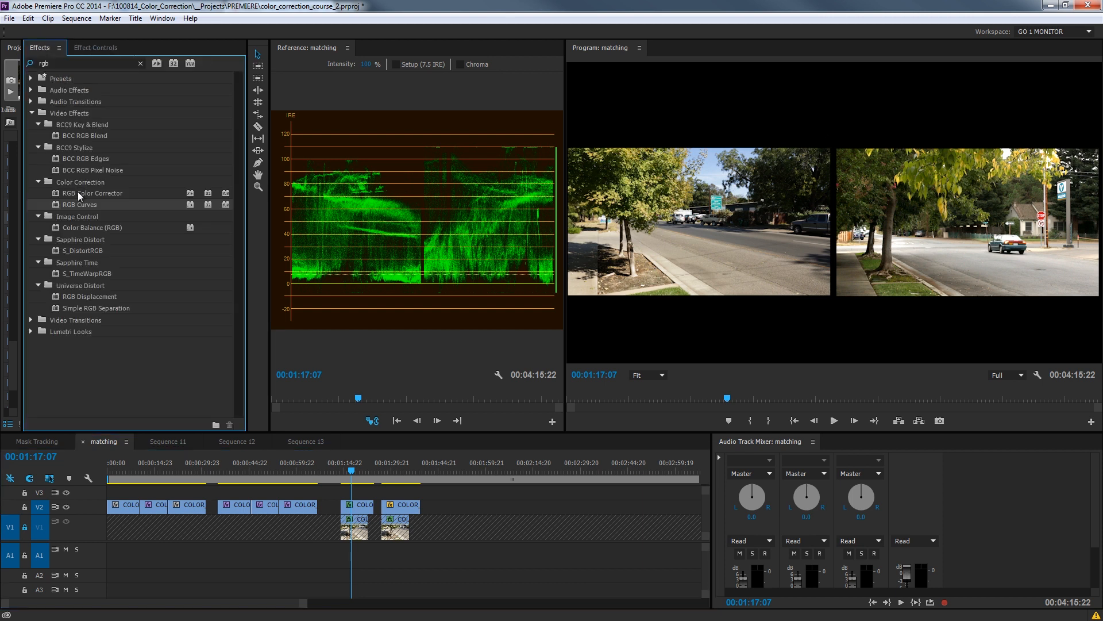
pyautogui.moveTo(78, 205); pyautogui.dragTo(368, 506)
pyautogui.click(93, 47)
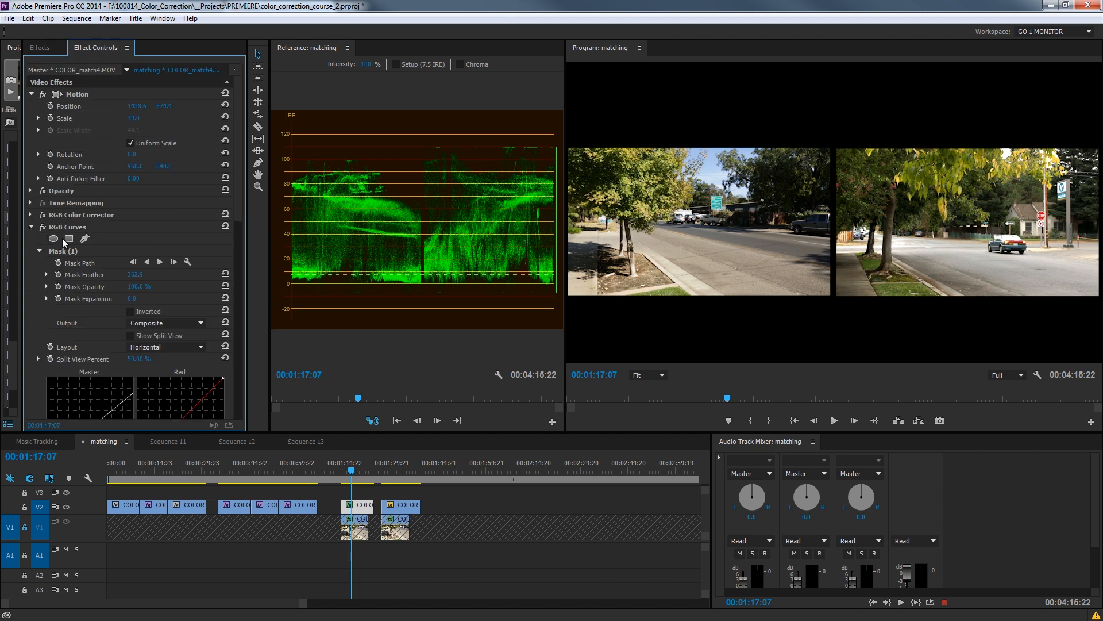
pyautogui.click(31, 228)
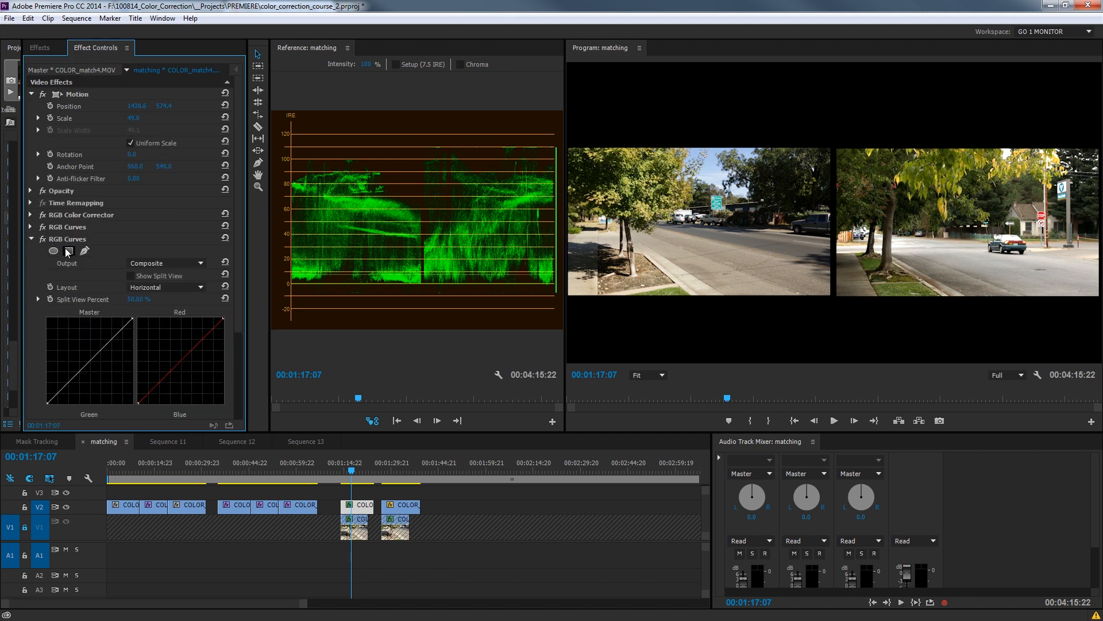
# Step: Add a four-point mask to the second RGB Curves, fit it around the bright yellow leaves along the clip's upper edge, and widen its feather
pyautogui.click(70, 251)
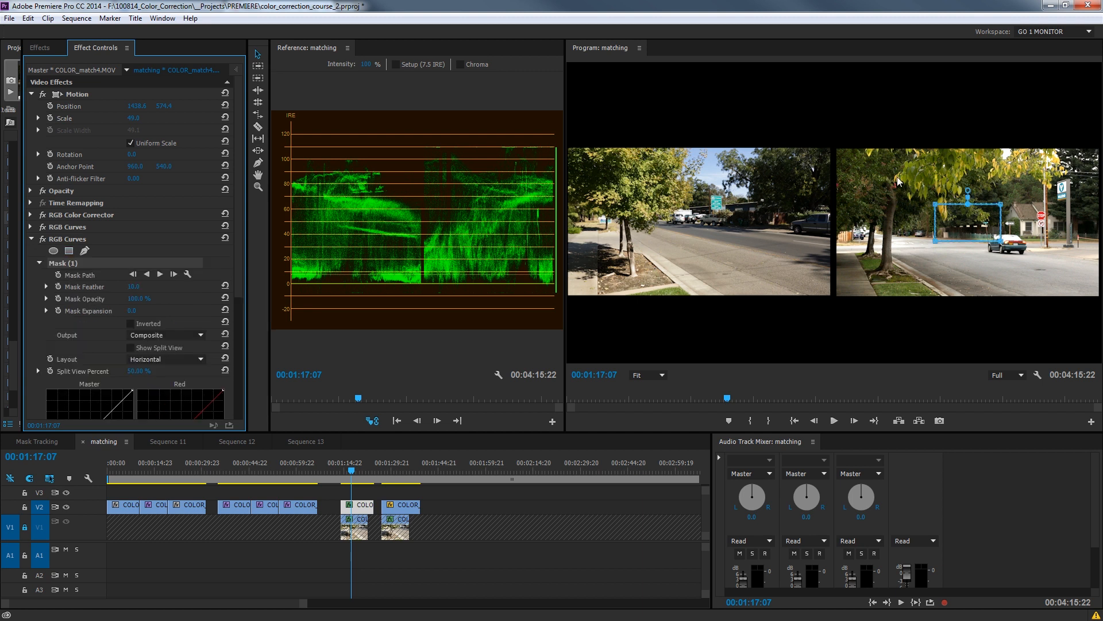
pyautogui.moveTo(960, 224); pyautogui.dragTo(1065, 179)
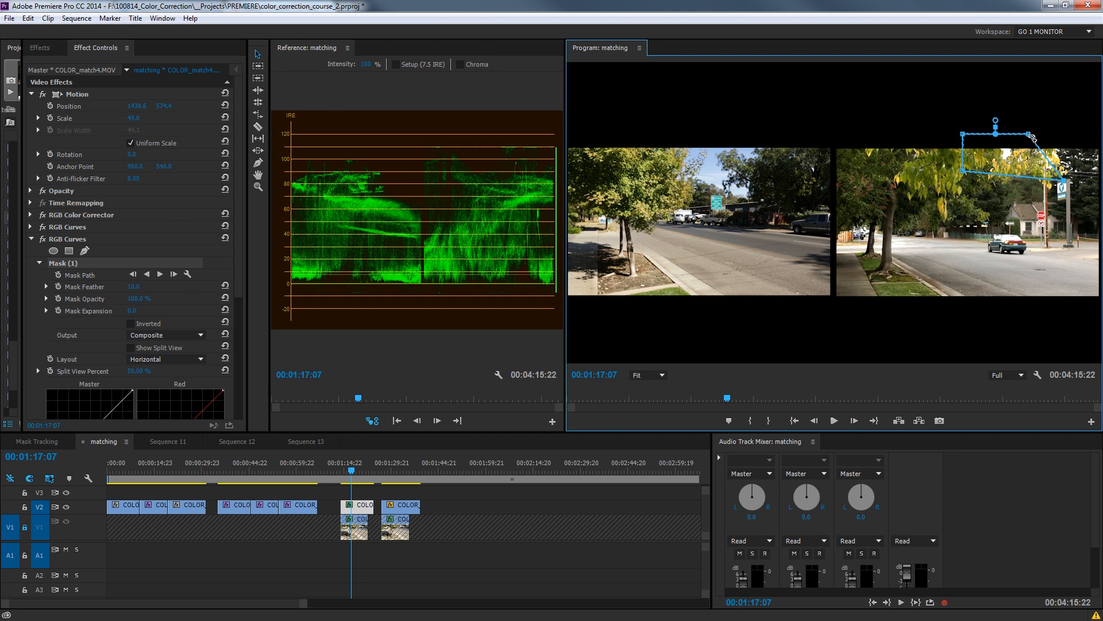
pyautogui.moveTo(1029, 134); pyautogui.dragTo(1078, 127)
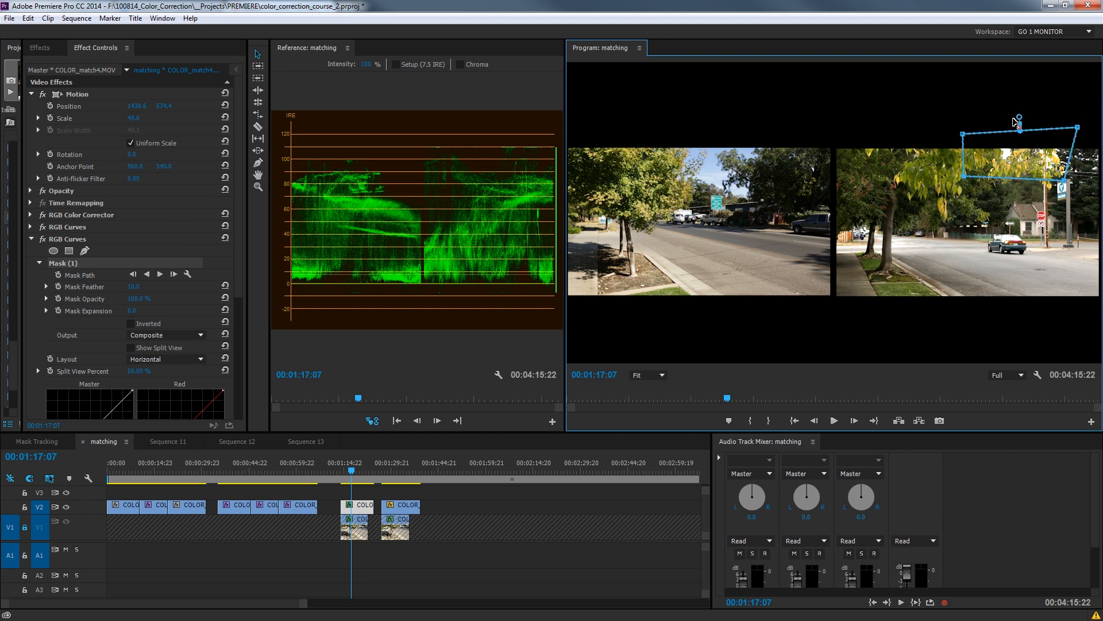
pyautogui.moveTo(1020, 117); pyautogui.dragTo(1019, 105)
# Step: Pull the midpoint of the masked RGB Curves Master curve slightly down to darken the leaves, and deselect the clip
pyautogui.scroll(-3, 221, 267)
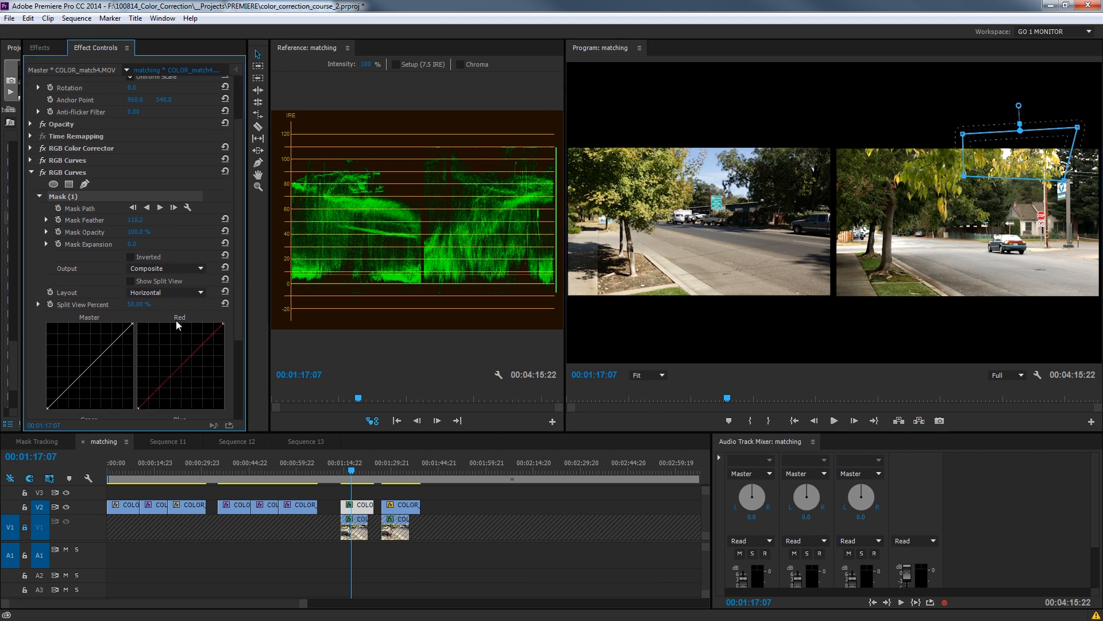
pyautogui.moveTo(90, 366); pyautogui.dragTo(96, 372)
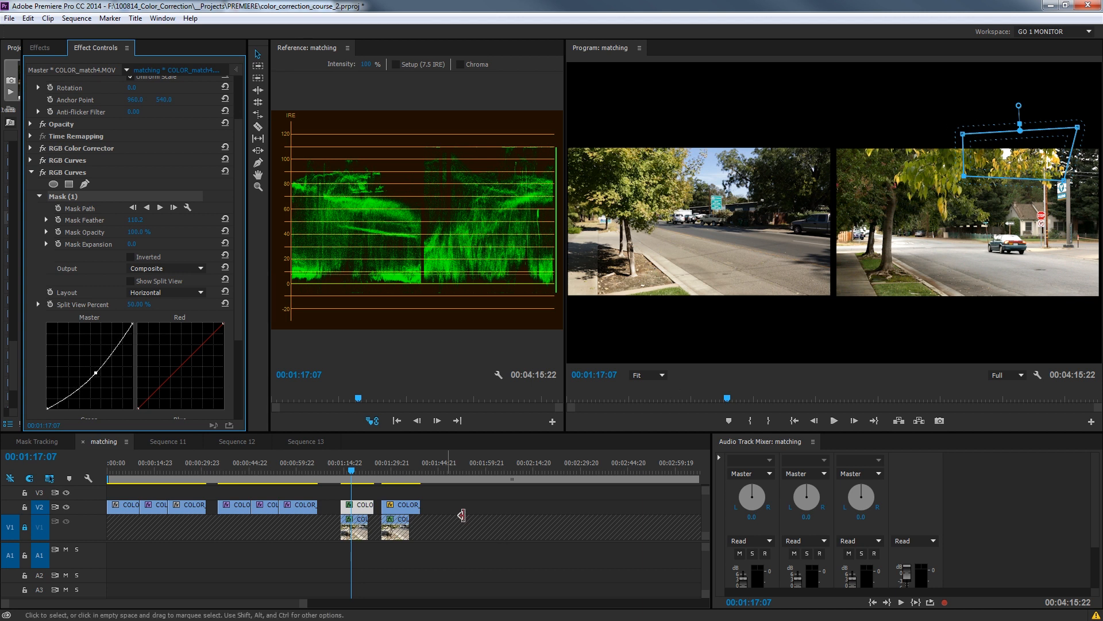
pyautogui.click(368, 493)
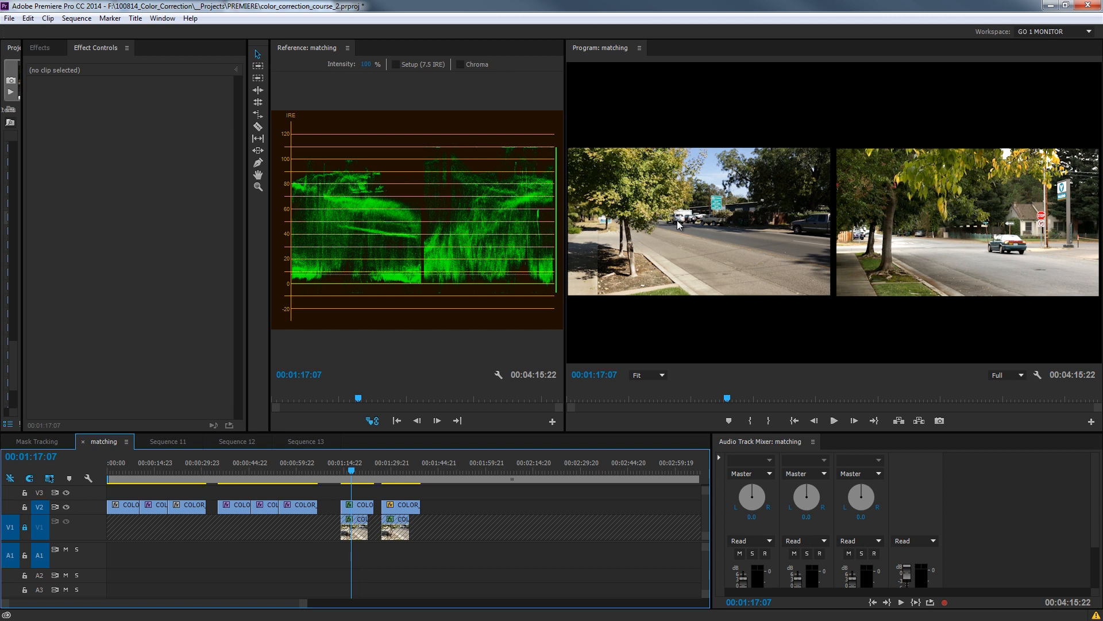
# Step: Move the playhead to 00:01:28:22 in the last clip pair and apply RGB Color Corrector to its V2 clip
pyautogui.click(364, 472)
pyautogui.moveTo(365, 472); pyautogui.dragTo(388, 473)
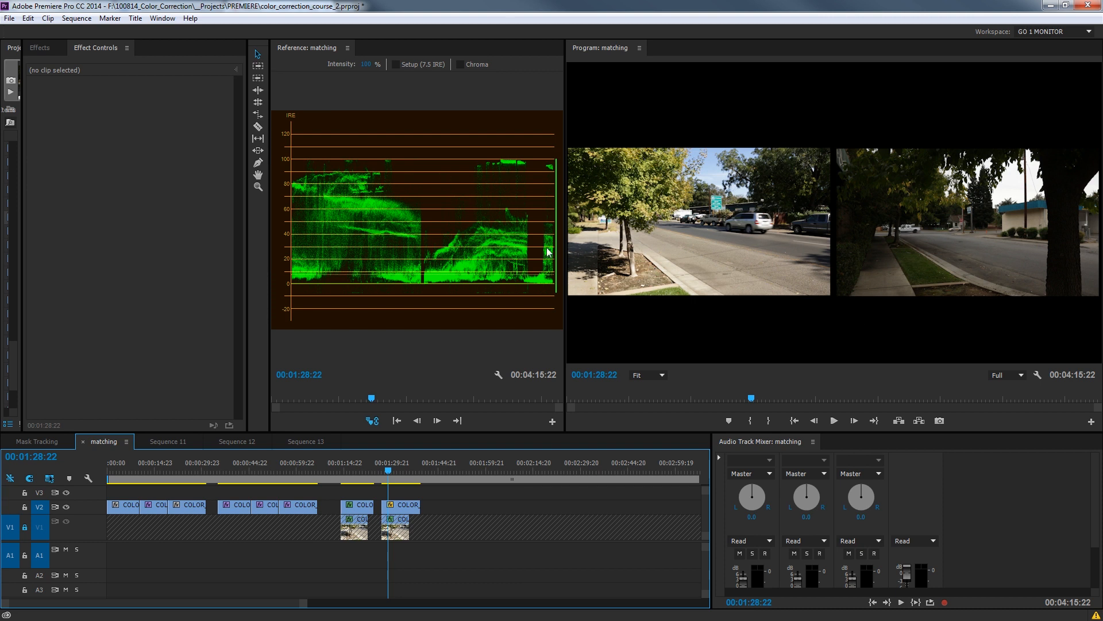
pyautogui.click(49, 48)
pyautogui.moveTo(84, 195); pyautogui.dragTo(401, 506)
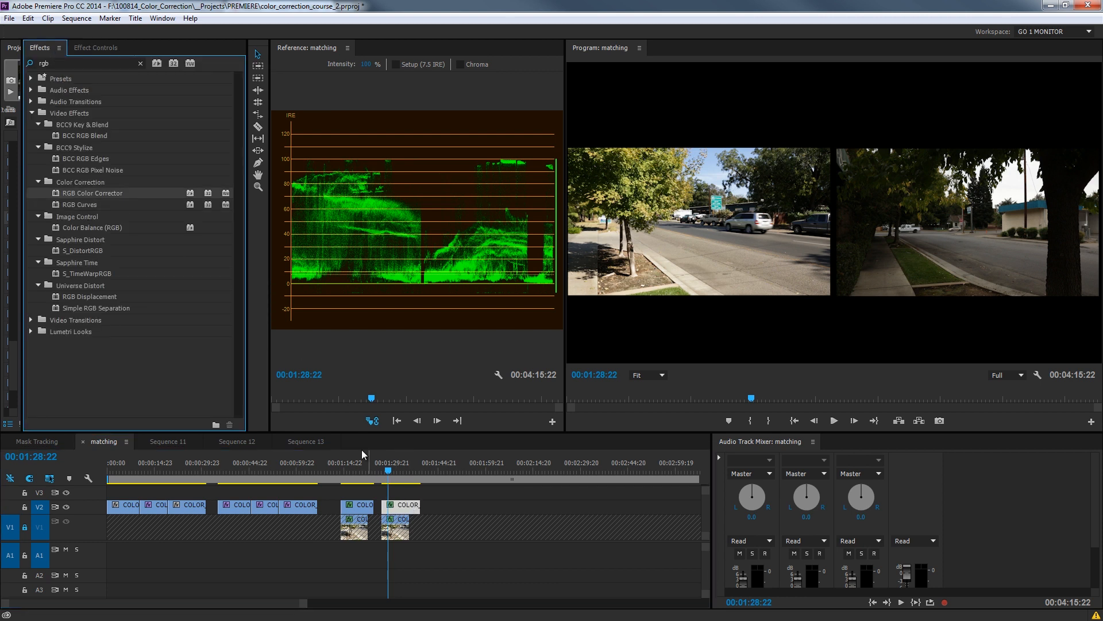
pyautogui.click(100, 51)
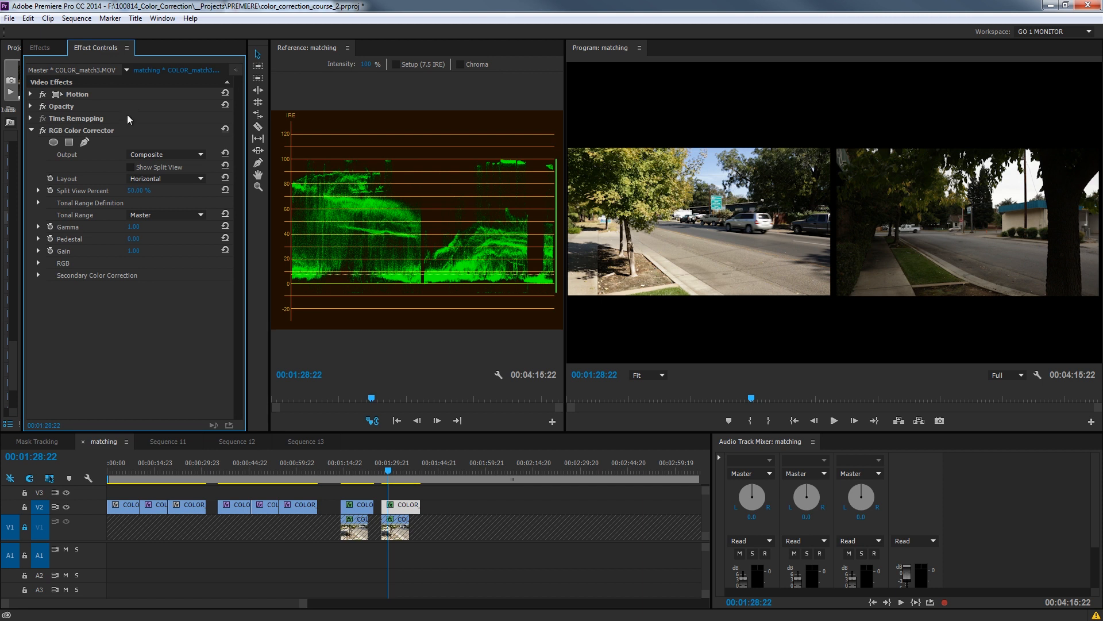
# Step: Set the RGB Color Corrector gain to about 1.47, gamma to about 1.59 and pedestal to about -0.05, and collapse its settings
pyautogui.click(37, 251)
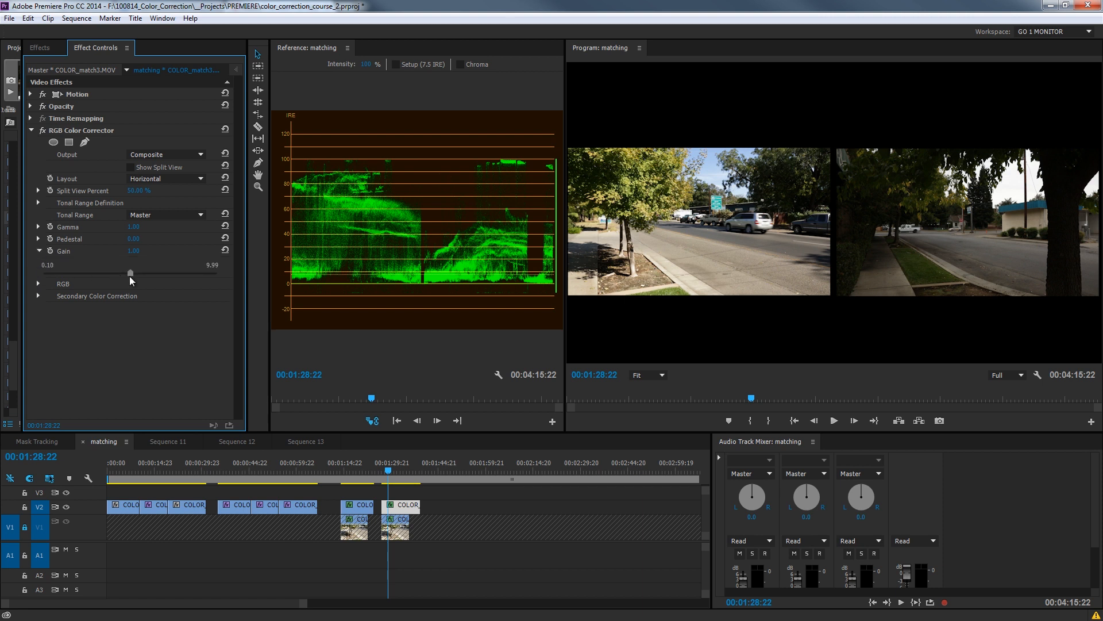
pyautogui.moveTo(129, 275); pyautogui.dragTo(142, 274)
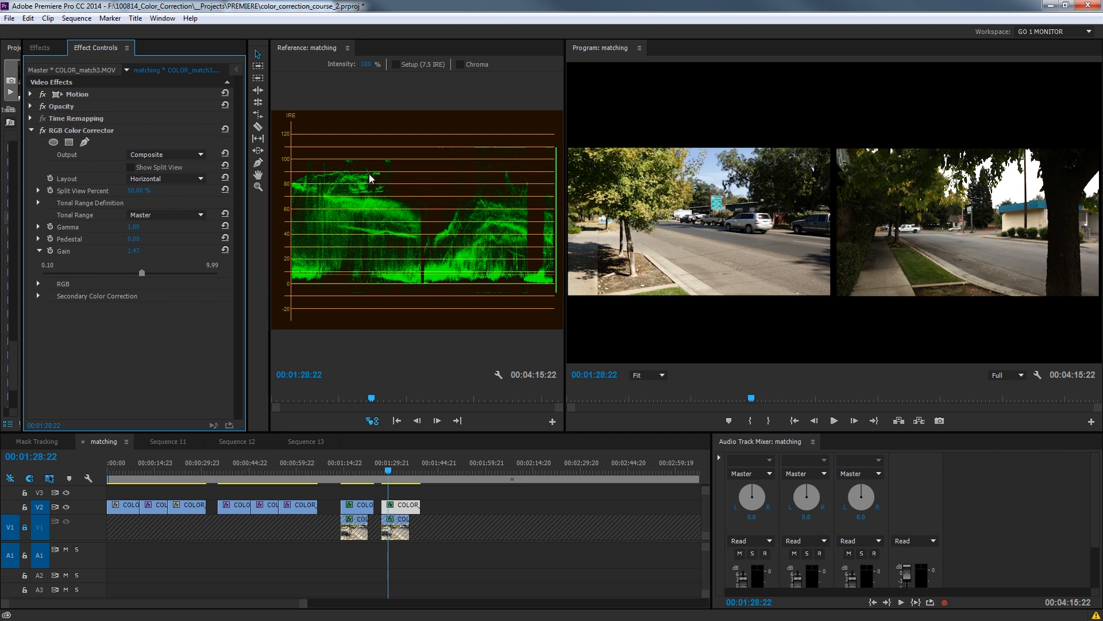
pyautogui.click(39, 227)
pyautogui.moveTo(127, 249); pyautogui.dragTo(144, 249)
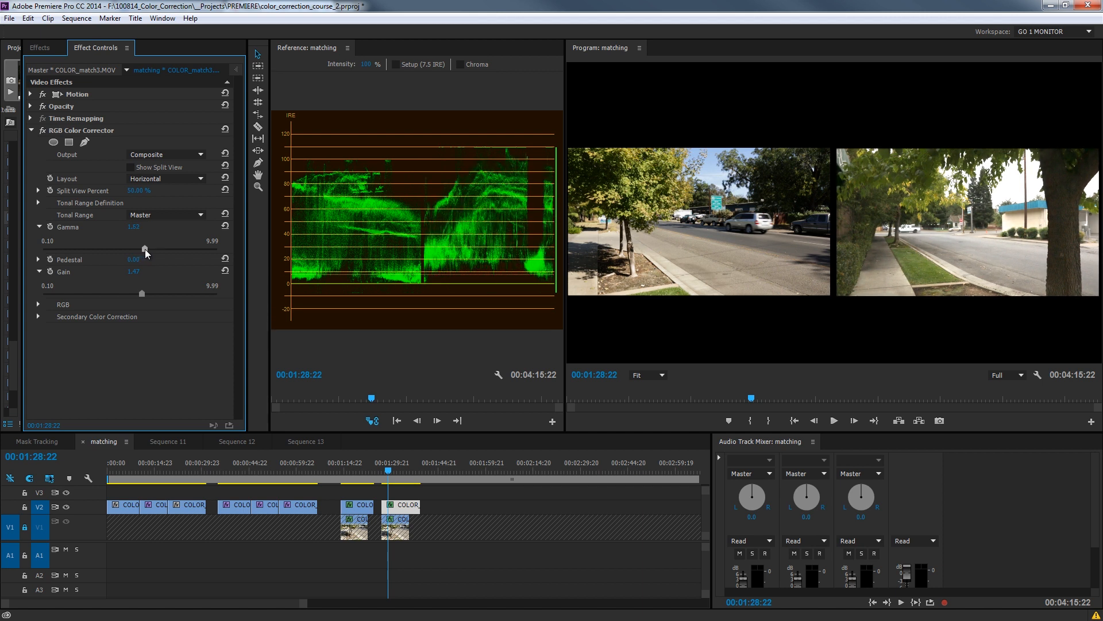
pyautogui.click(38, 259)
pyautogui.moveTo(129, 281); pyautogui.dragTo(125, 281)
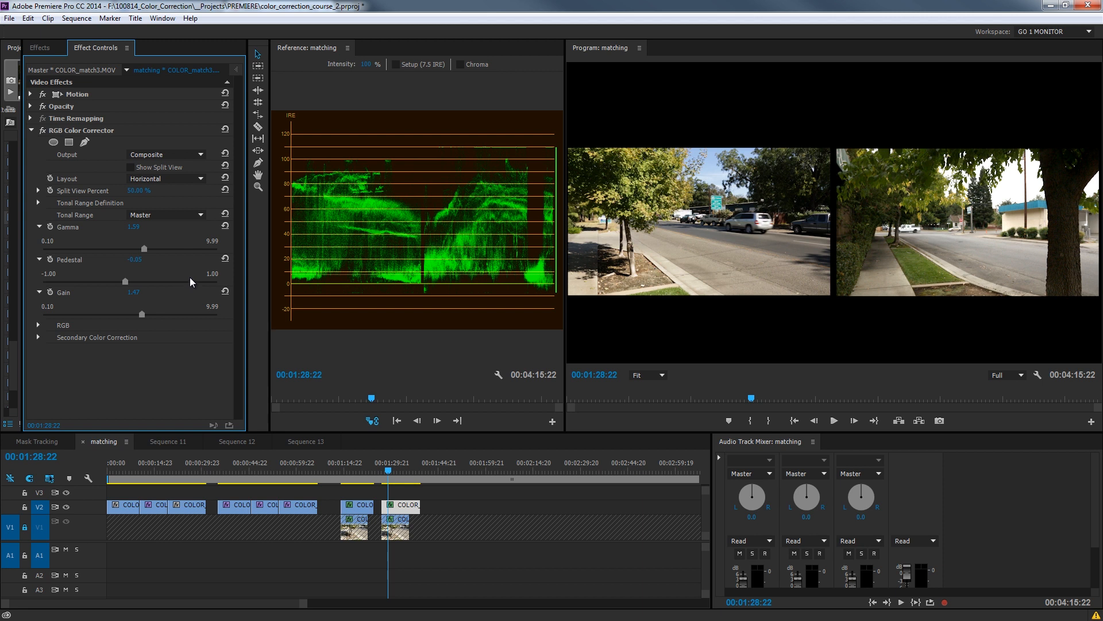
pyautogui.click(30, 130)
# Step: Search the effects for "fast" and apply Fast Color Corrector to the same V2 clip
pyautogui.click(43, 49)
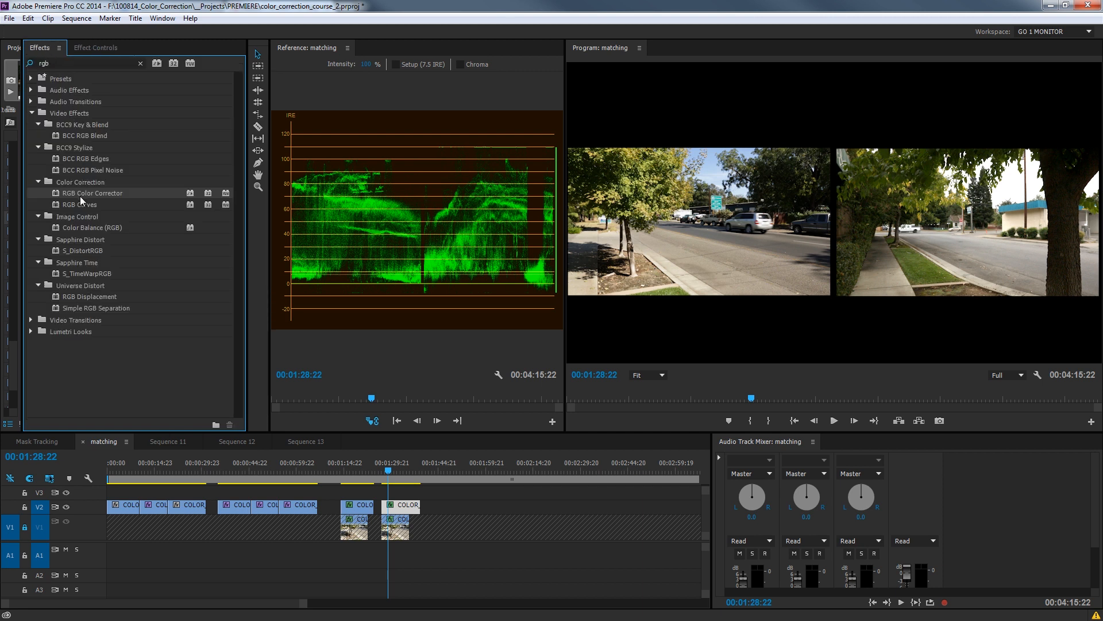
pyautogui.doubleClick(66, 68)
pyautogui.write('fast')
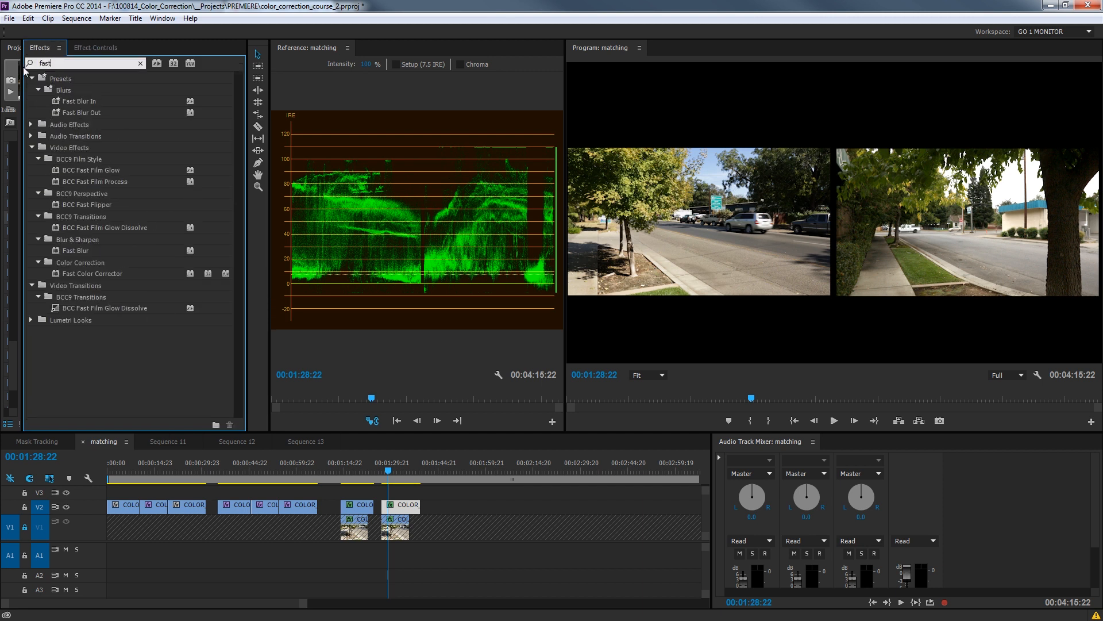
pyautogui.moveTo(91, 273); pyautogui.dragTo(399, 506)
pyautogui.click(101, 47)
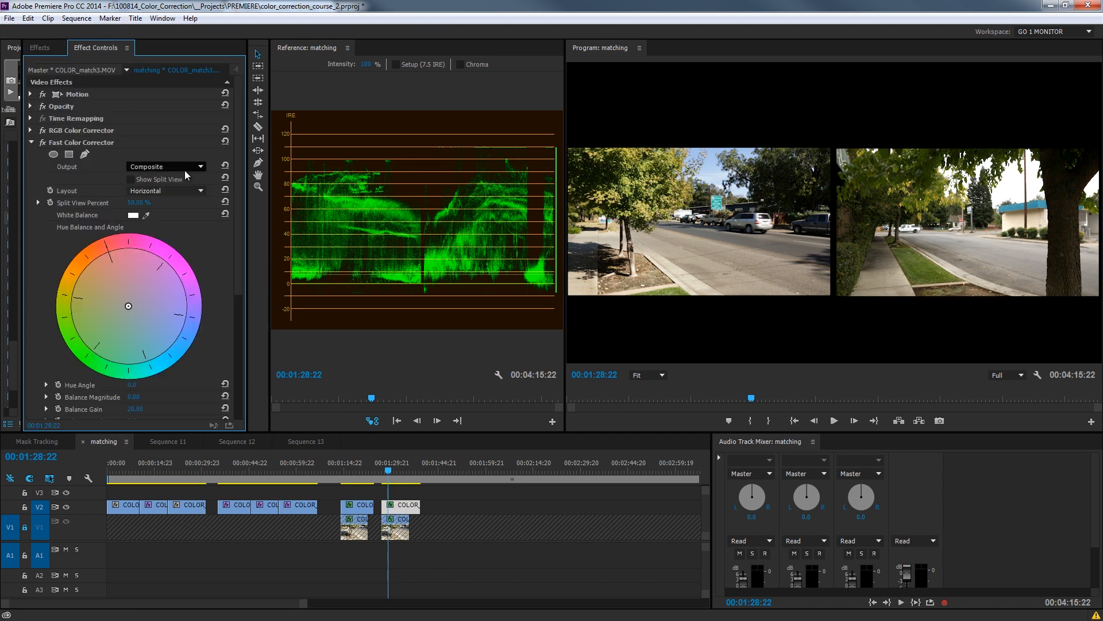
# Step: Set the Fast Color Corrector saturation to 80
pyautogui.moveTo(233, 207); pyautogui.dragTo(239, 319)
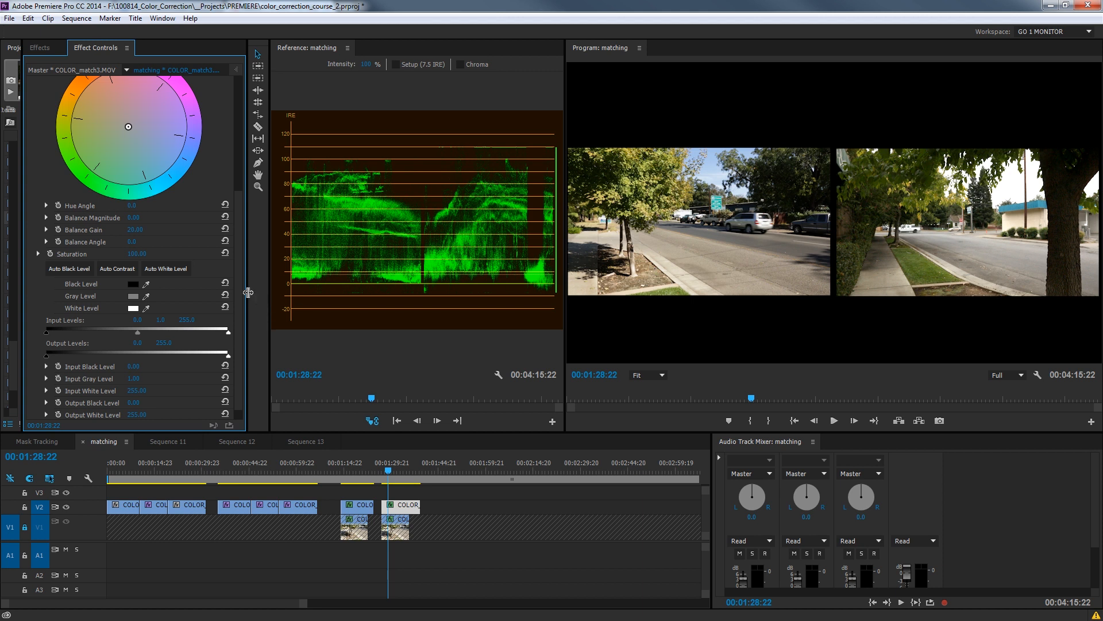
pyautogui.moveTo(240, 293); pyautogui.dragTo(242, 327)
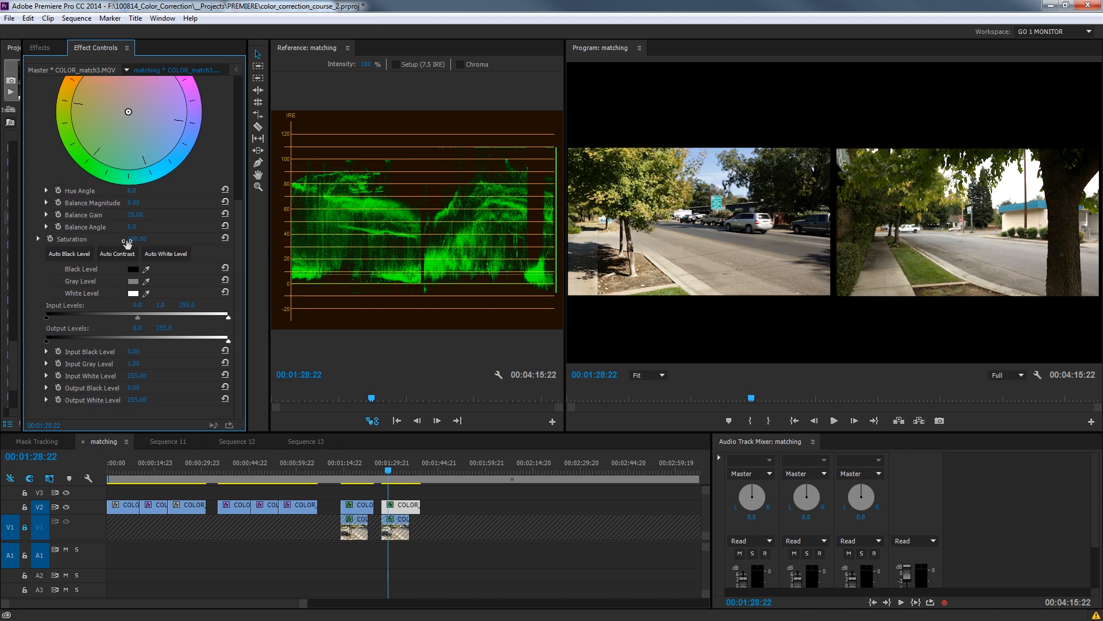
pyautogui.click(135, 238)
pyautogui.write('80')
pyautogui.press('Return')
# Step: Shift the Fast Color Corrector hue balance slightly toward orange with a balance magnitude of 6, and collapse the effect
pyautogui.scroll(4, 71, 229)
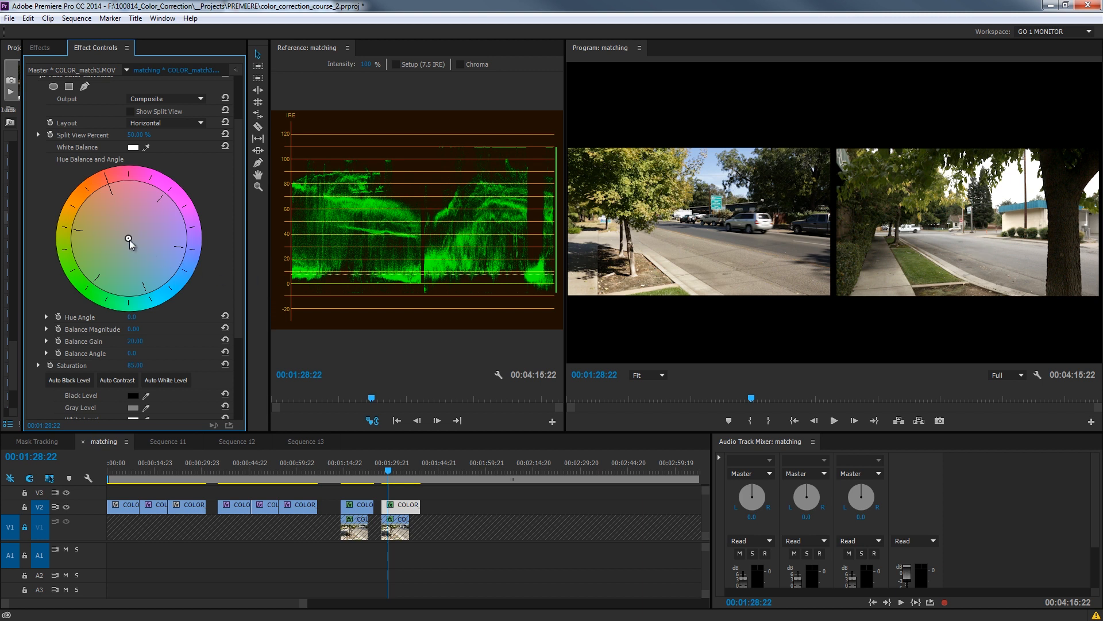
pyautogui.moveTo(128, 238); pyautogui.dragTo(125, 237)
pyautogui.click(137, 329)
pyautogui.write('6')
pyautogui.press('Return')
pyautogui.scroll(2, 36, 113)
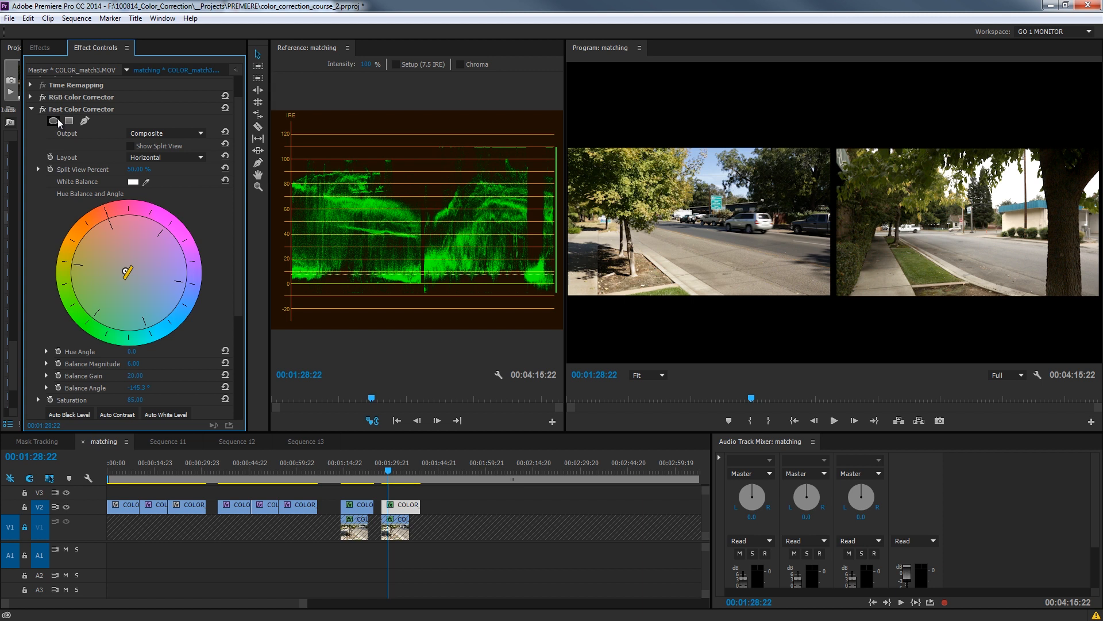
pyautogui.click(32, 111)
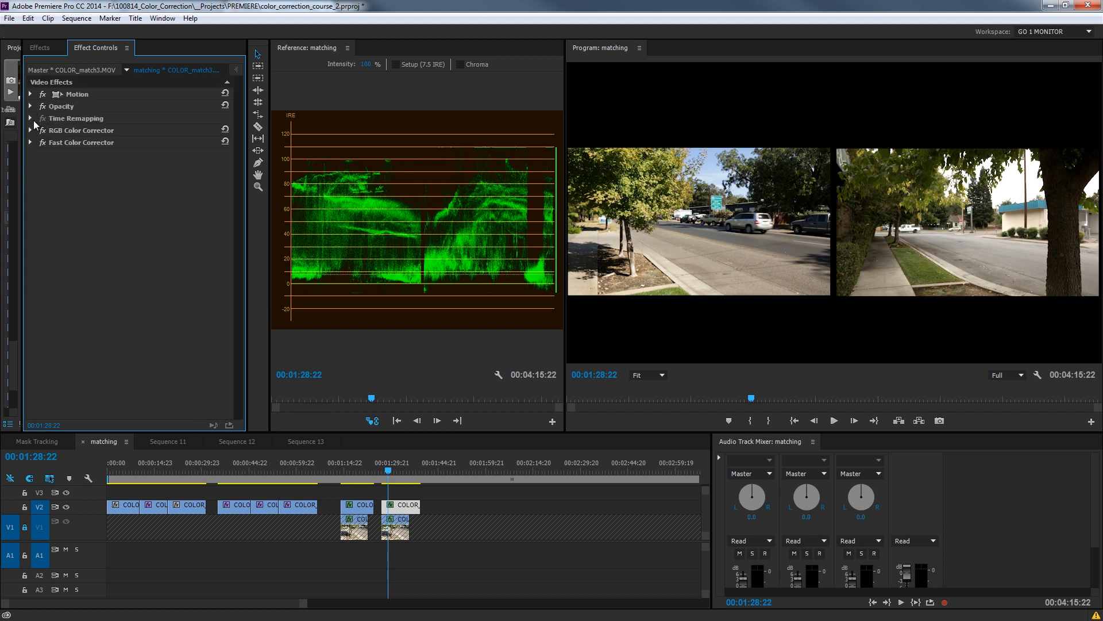
# Step: Copy the Fast Color Corrector to the V2 clip of the previous pair, collapsing that clip's Motion and RGB Curves settings
pyautogui.click(71, 142)
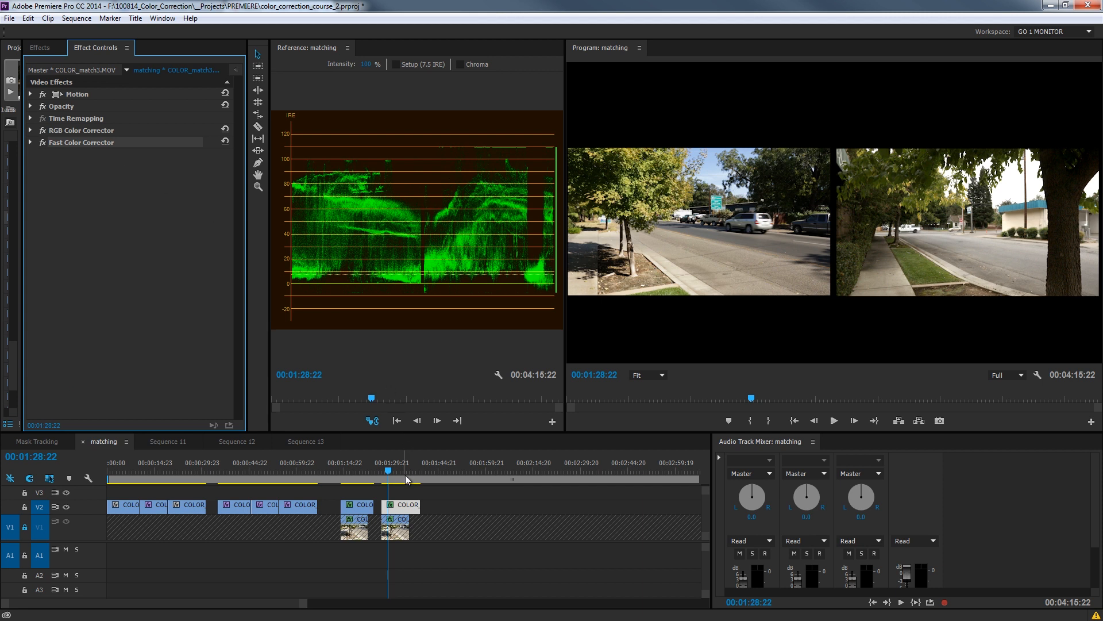
pyautogui.click(354, 475)
pyautogui.click(358, 506)
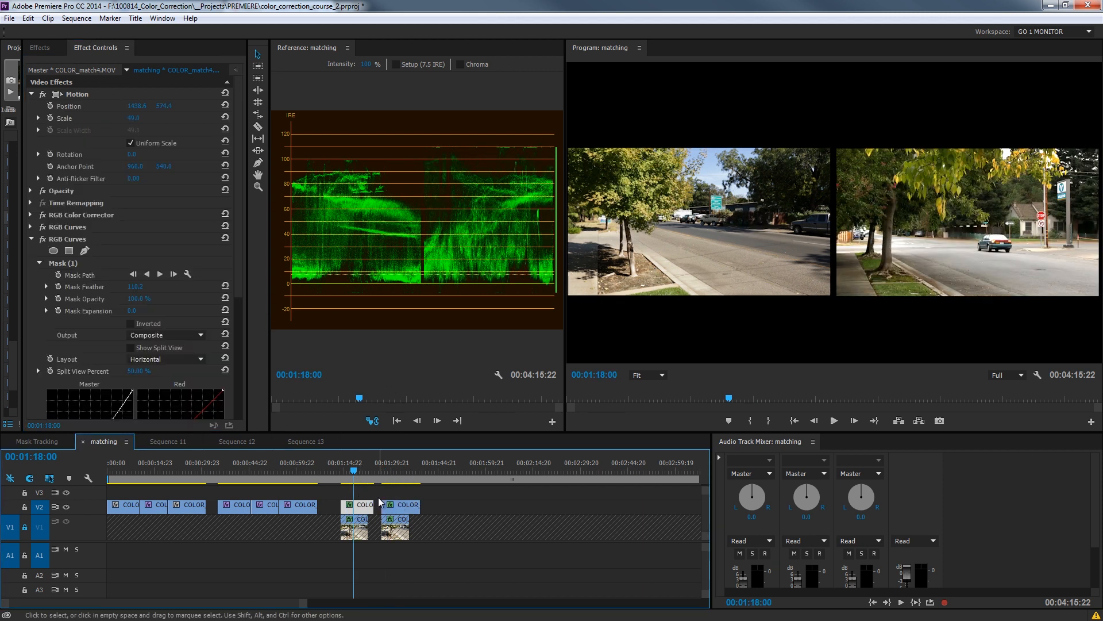
pyautogui.click(31, 94)
pyautogui.click(31, 154)
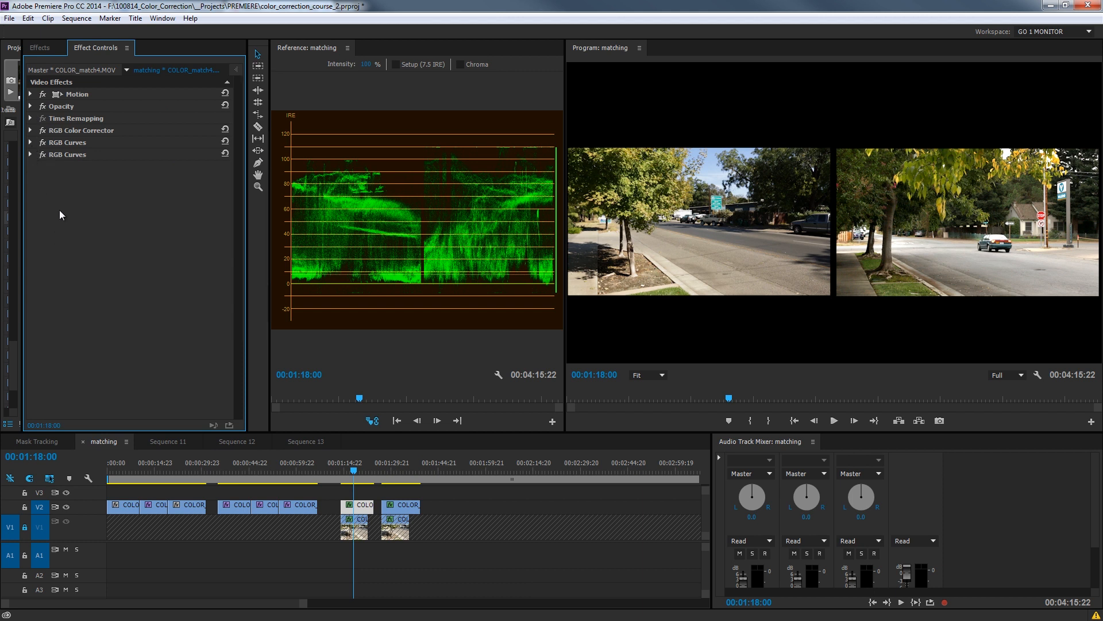
pyautogui.hotkey('ctrl', 'v')
pyautogui.click(44, 168)
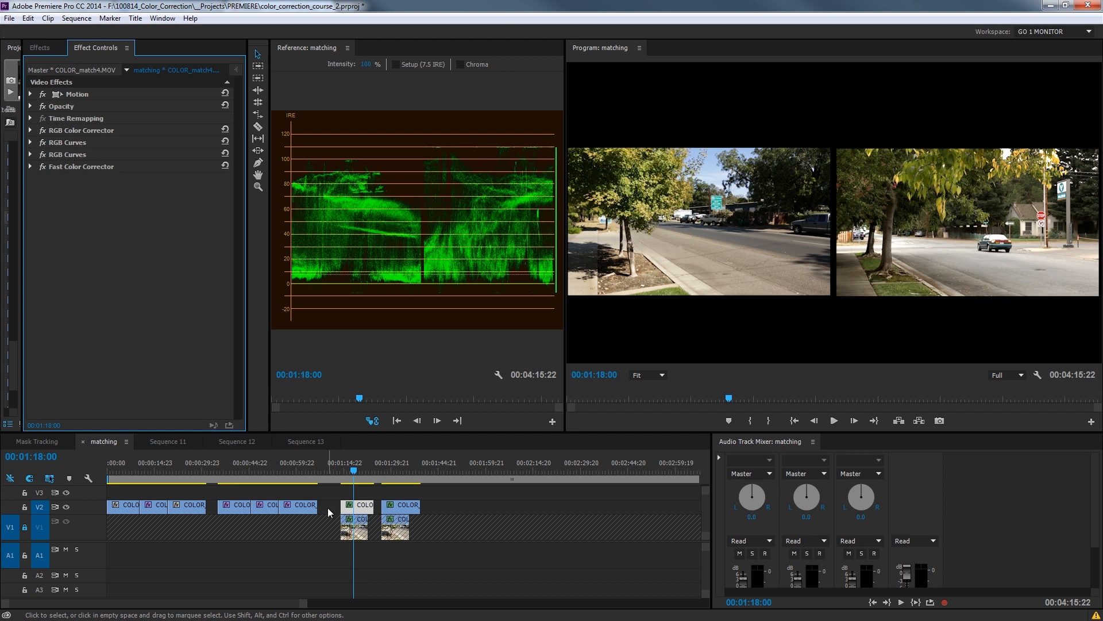
# Step: Play the second group of three full-frame clips from 00:00:38:17 to review how the shots match
pyautogui.click(229, 470)
pyautogui.hotkey('ctrl', 's')
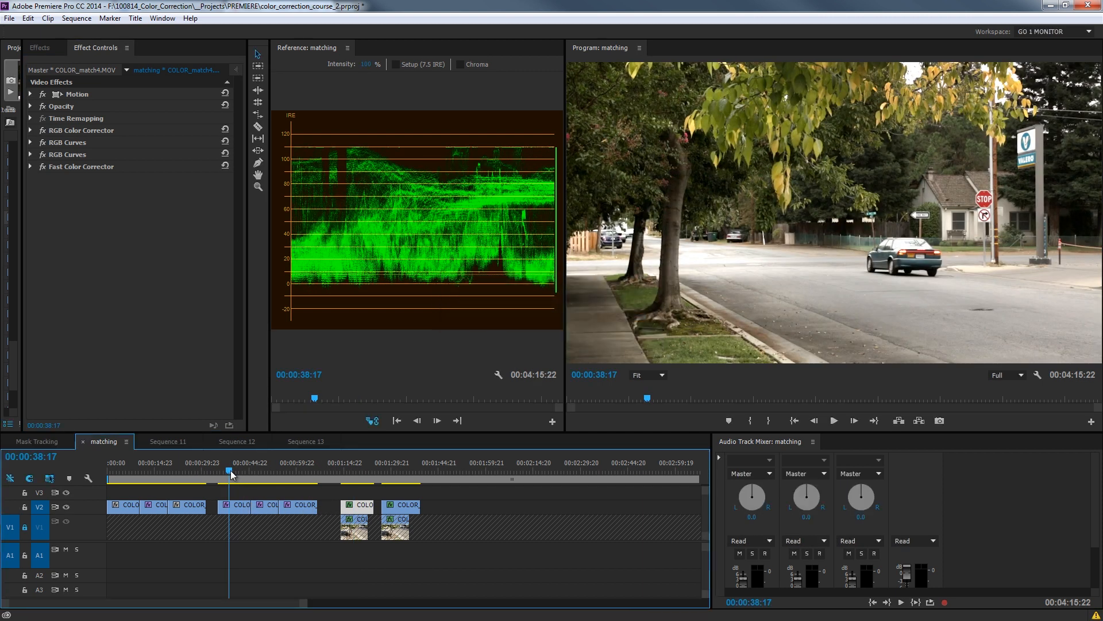
pyautogui.press('space')
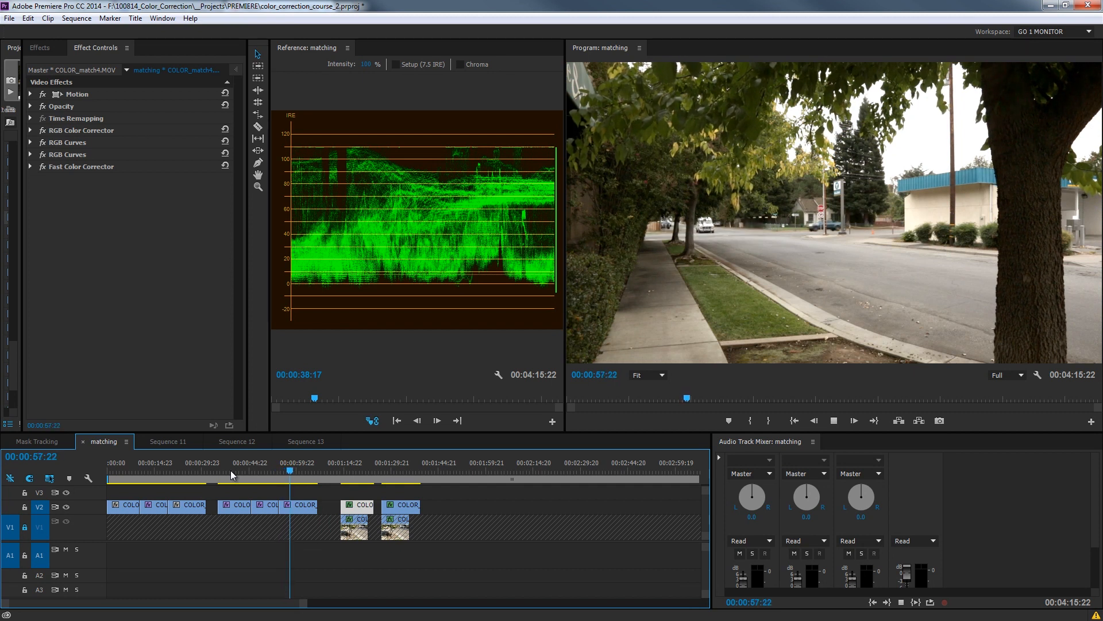
pyautogui.press('space')
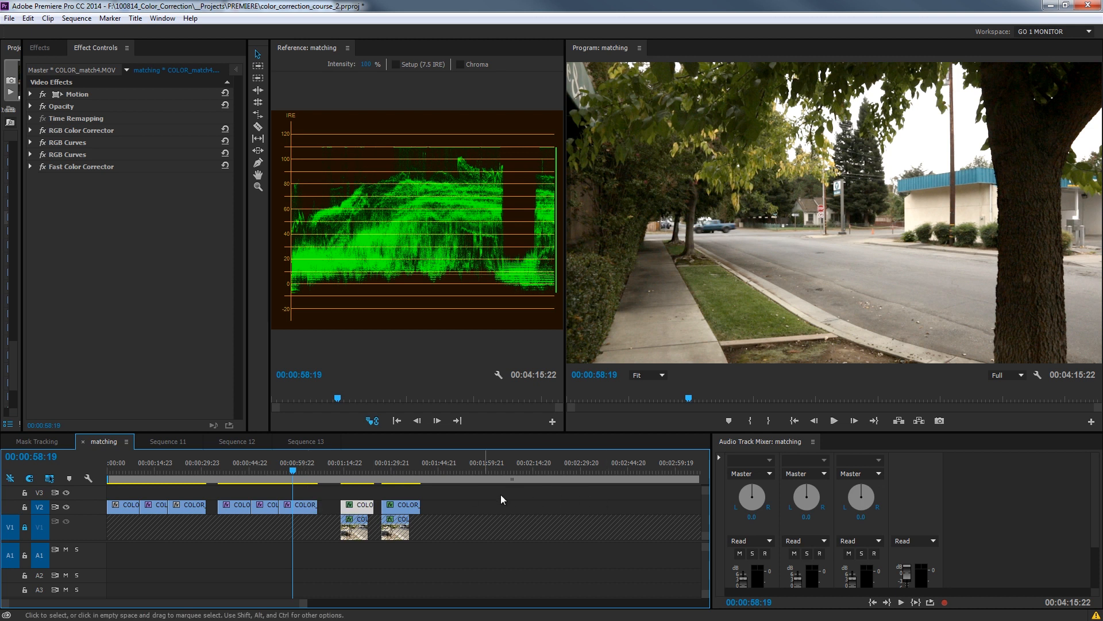
# Step: Scrub across the first and second groups of three clips to compare their exposure and color from shot to shot
pyautogui.moveTo(265, 470); pyautogui.dragTo(238, 466)
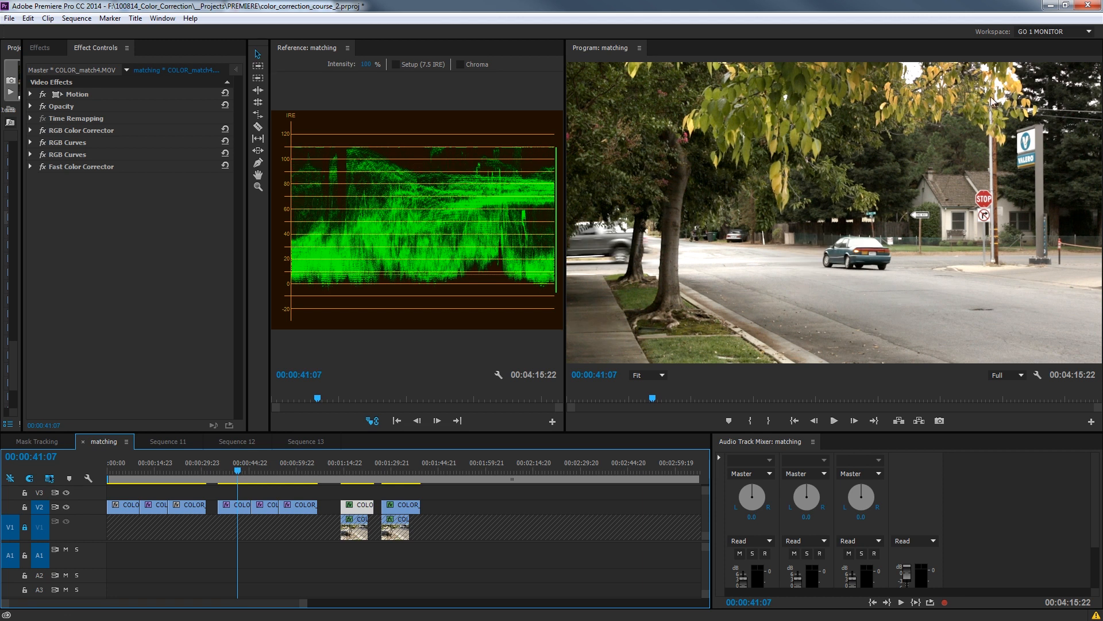
pyautogui.moveTo(258, 465); pyautogui.dragTo(262, 467)
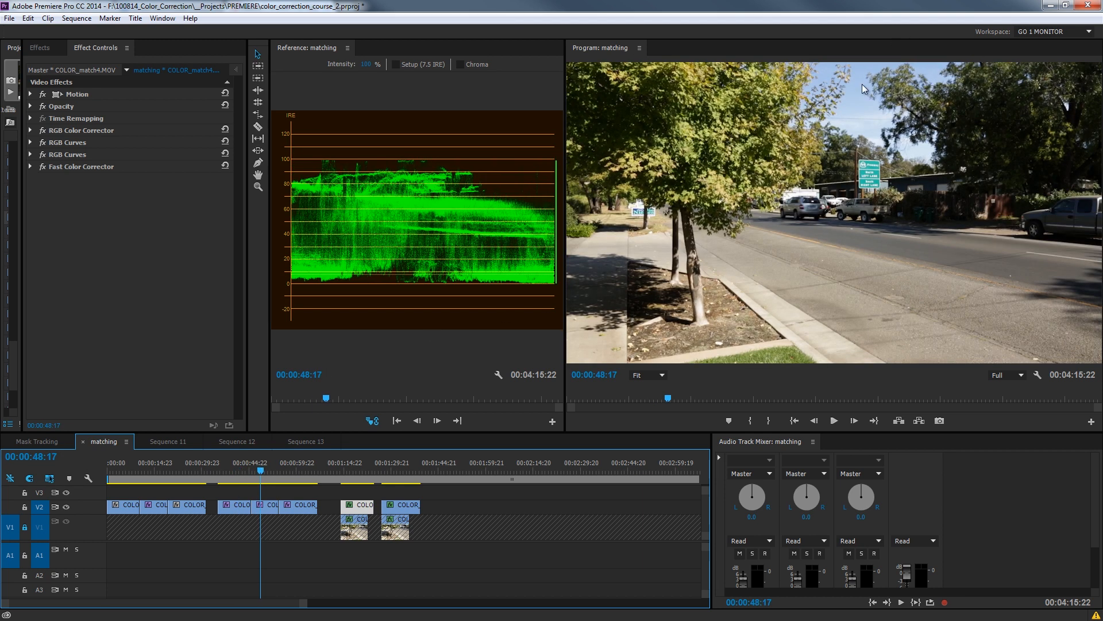
pyautogui.click(293, 469)
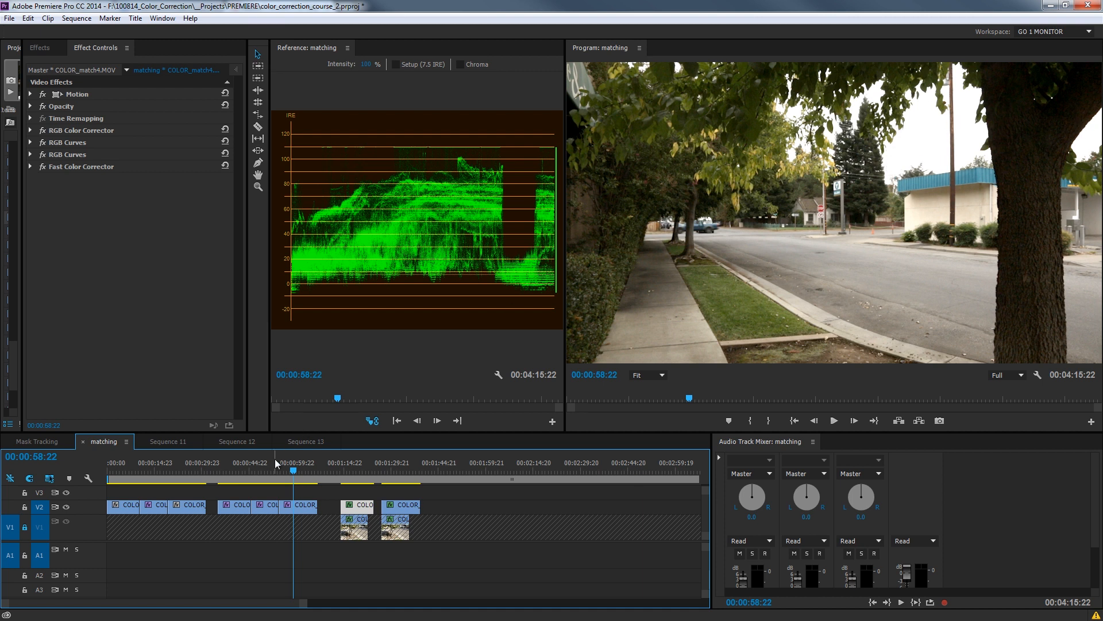
pyautogui.moveTo(272, 463); pyautogui.dragTo(235, 465)
pyautogui.click(126, 465)
pyautogui.moveTo(126, 466); pyautogui.dragTo(291, 467)
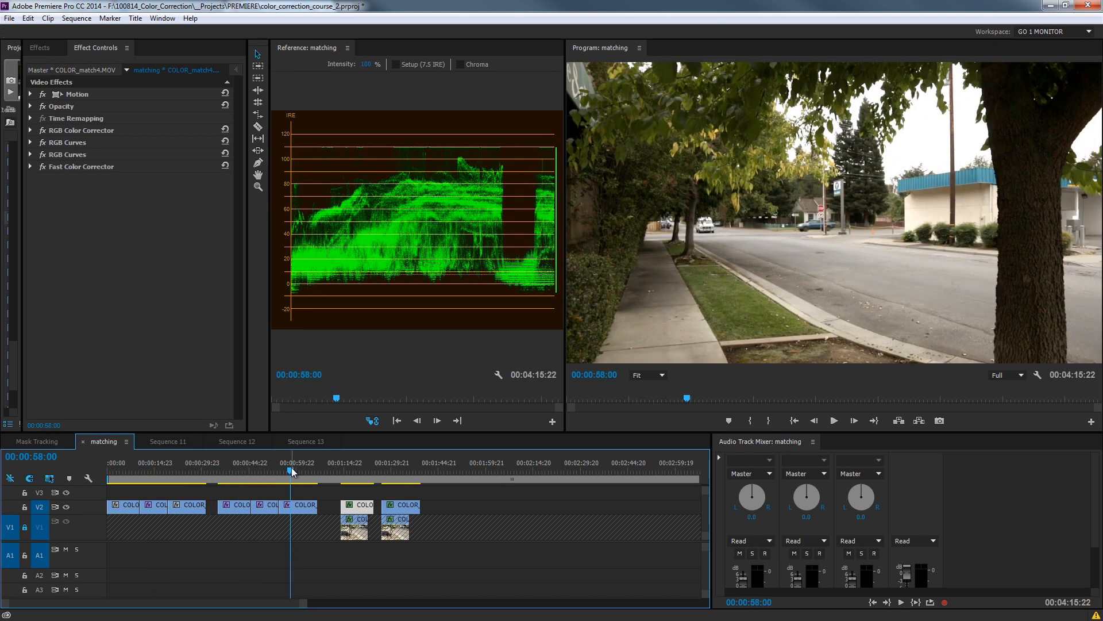